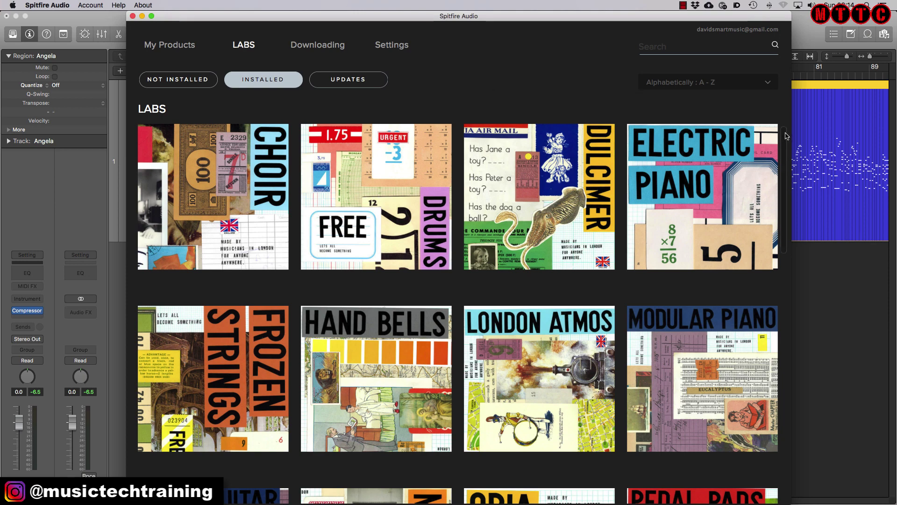
# Step: Look through the LABS libraries that are not installed and the general settings
pyautogui.moveTo(786, 136); pyautogui.dragTo(803, 127)
pyautogui.click(182, 84)
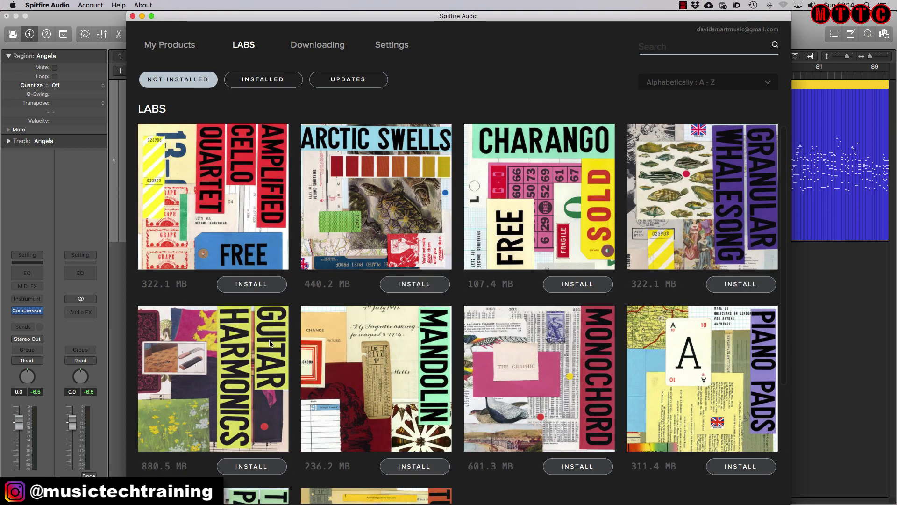
pyautogui.scroll(-2, 784, 148)
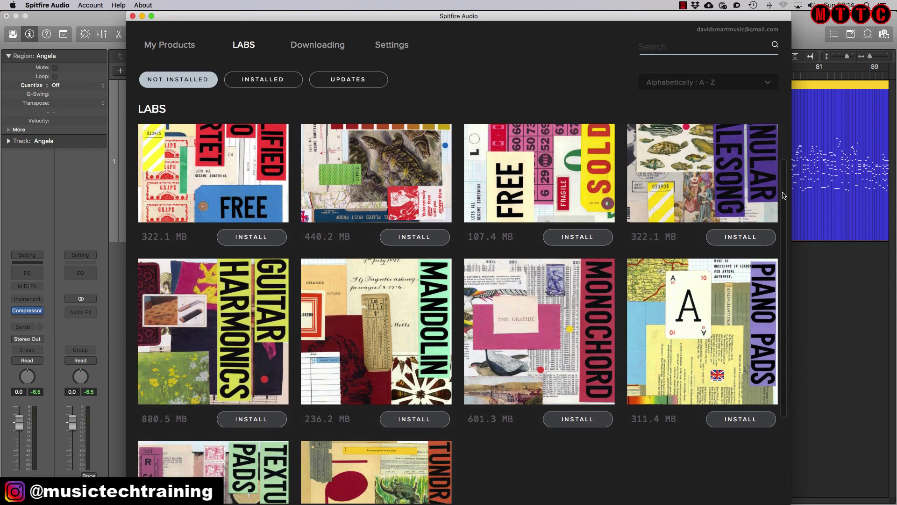
pyautogui.scroll(2, 784, 149)
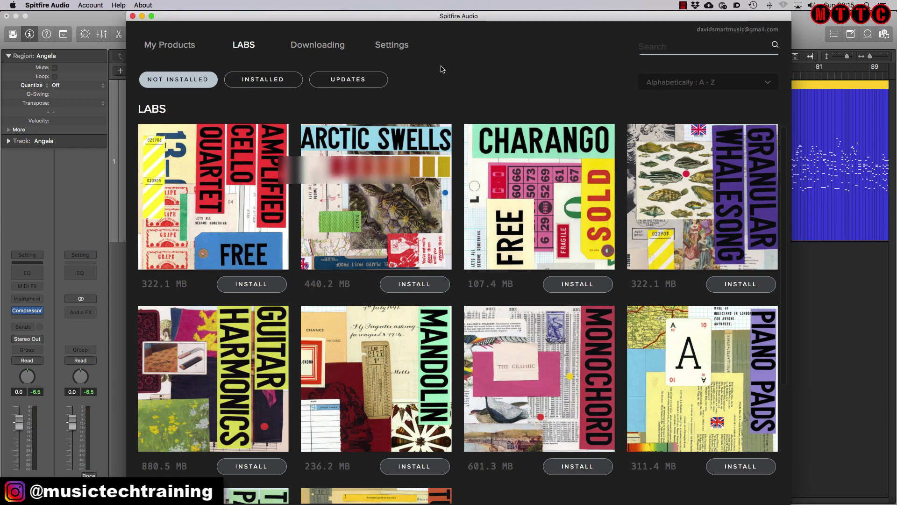
pyautogui.click(398, 52)
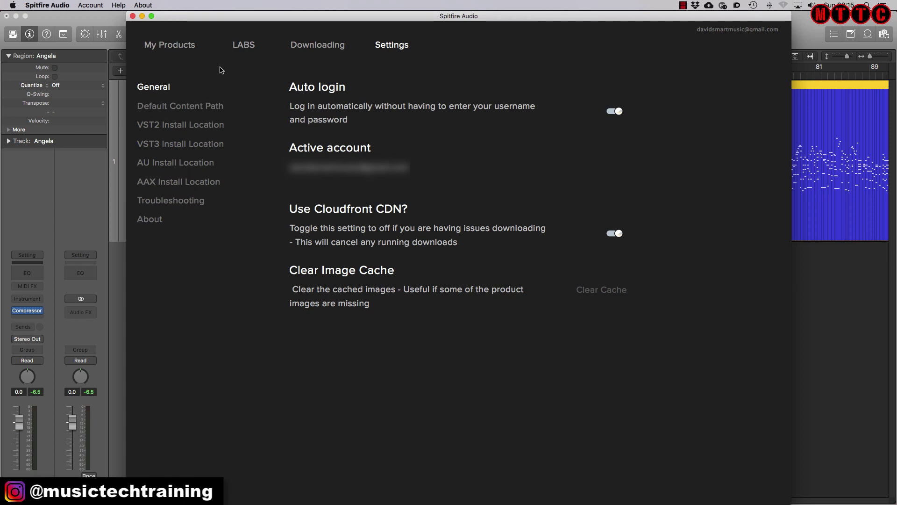
pyautogui.click(245, 48)
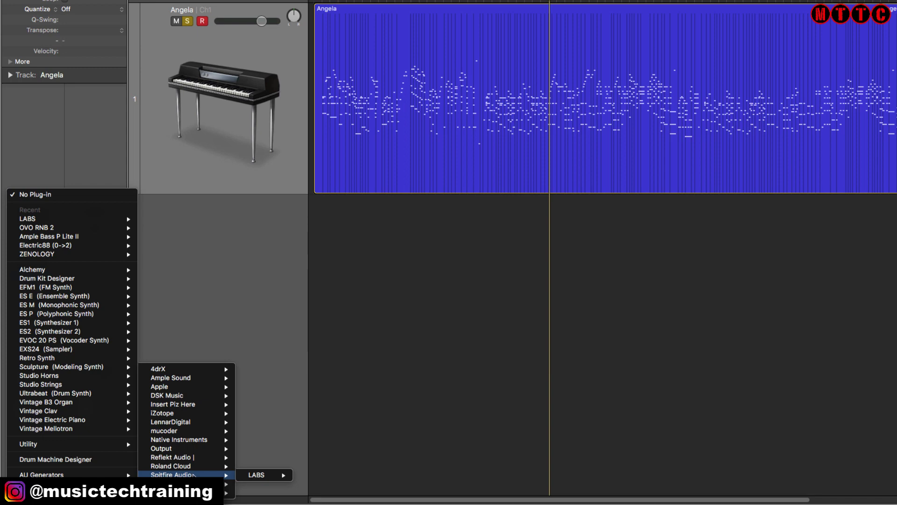
# Step: Switch to Logic Pro, insert Spitfire Audio's LABS as a stereo instrument on the Angela track, and open its preset browser
pyautogui.moveTo(246, 476)
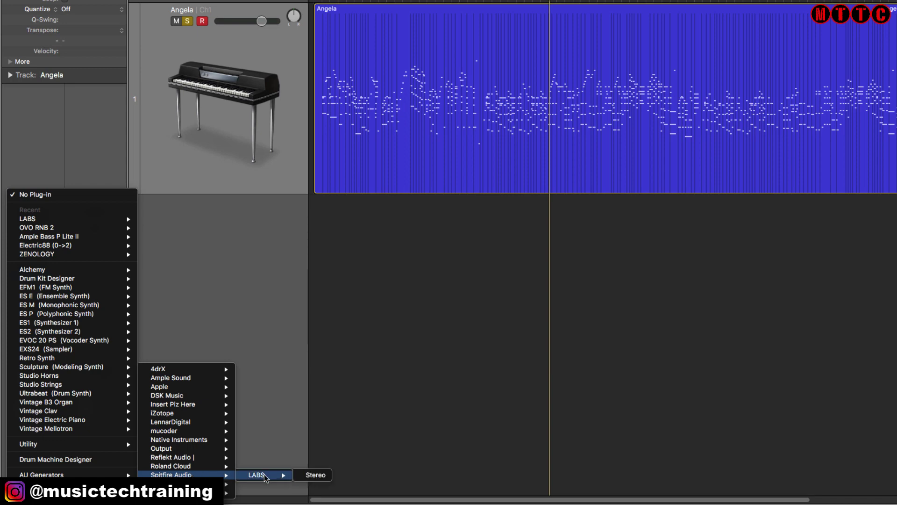
pyautogui.click(315, 475)
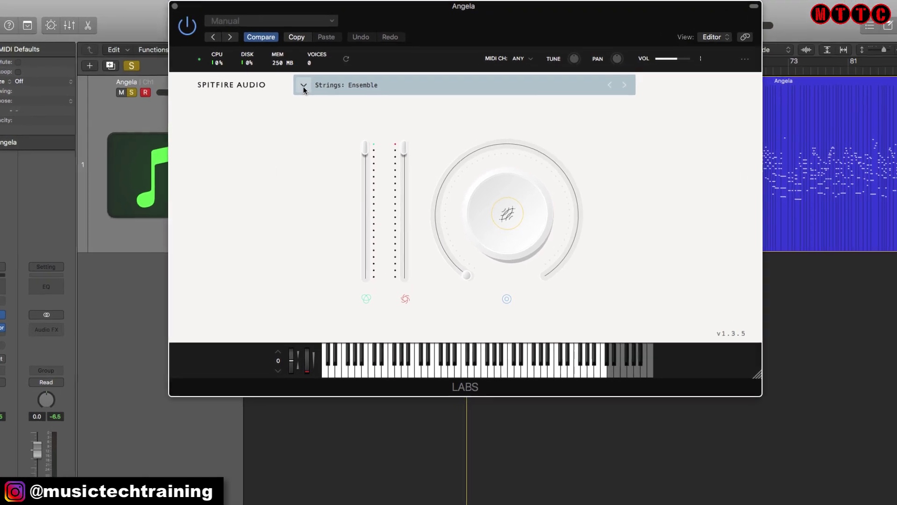
pyautogui.click(304, 86)
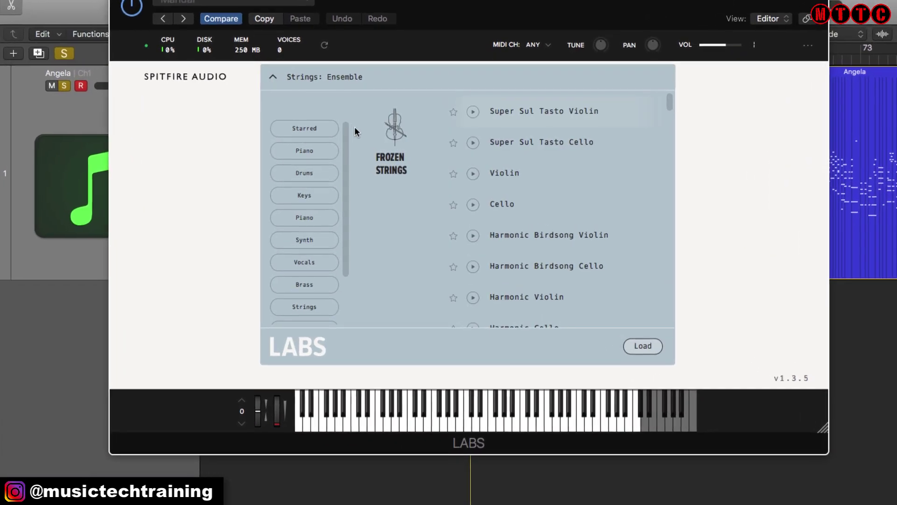
# Step: Look through the preset categories and check the Starred filter in the LABS browser
pyautogui.moveTo(344, 125); pyautogui.dragTo(338, 251)
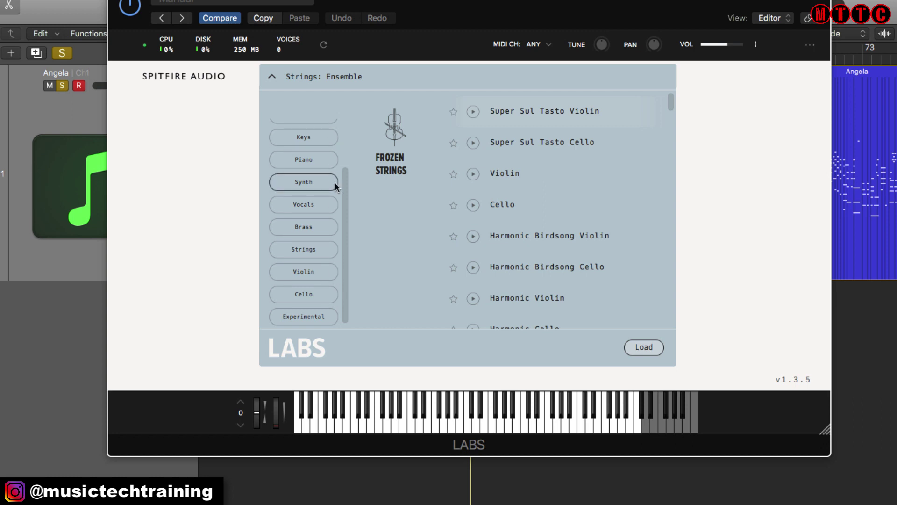
pyautogui.moveTo(343, 189); pyautogui.dragTo(345, 124)
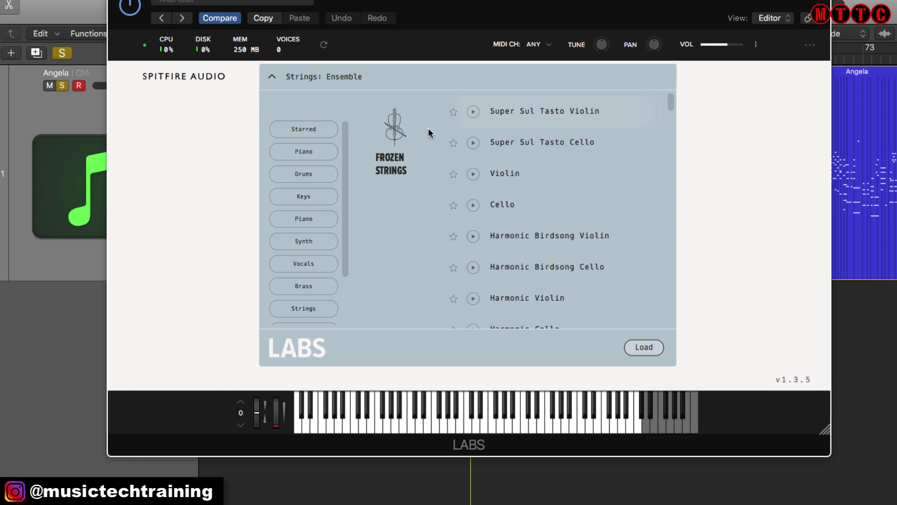
pyautogui.click(305, 132)
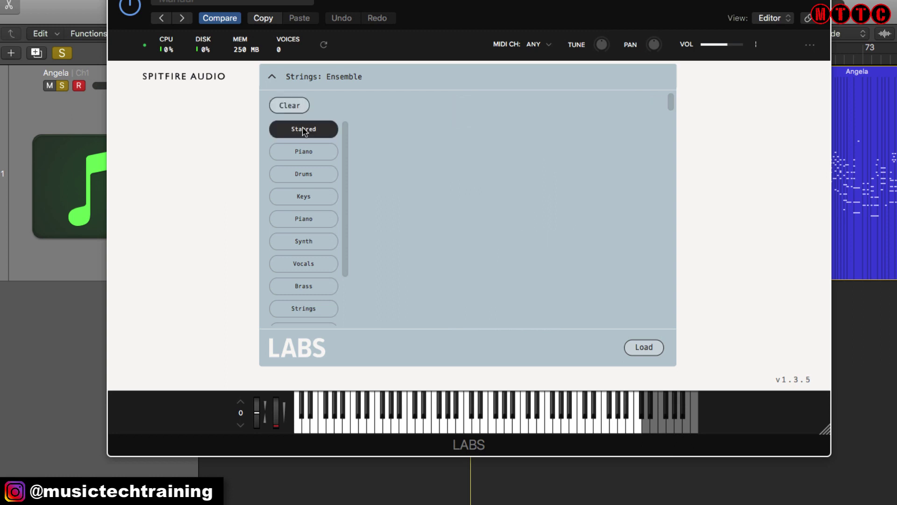
pyautogui.click(304, 131)
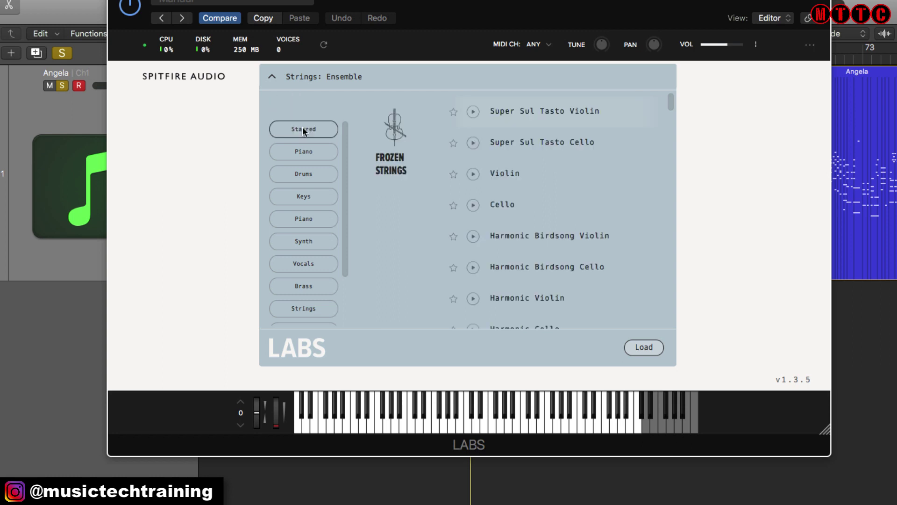
# Step: Star the Wurli Chorus preset in the Piano category and check it under the Starred filter
pyautogui.click(307, 153)
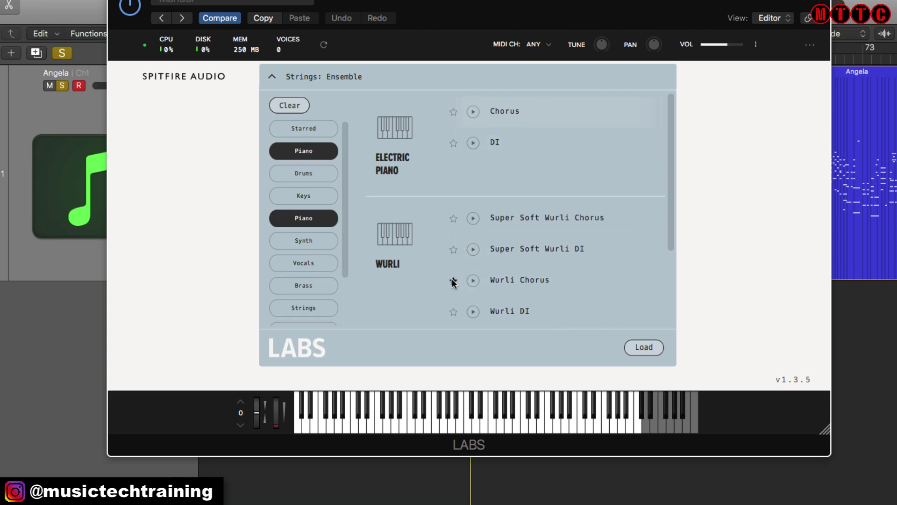
pyautogui.click(453, 282)
pyautogui.click(319, 220)
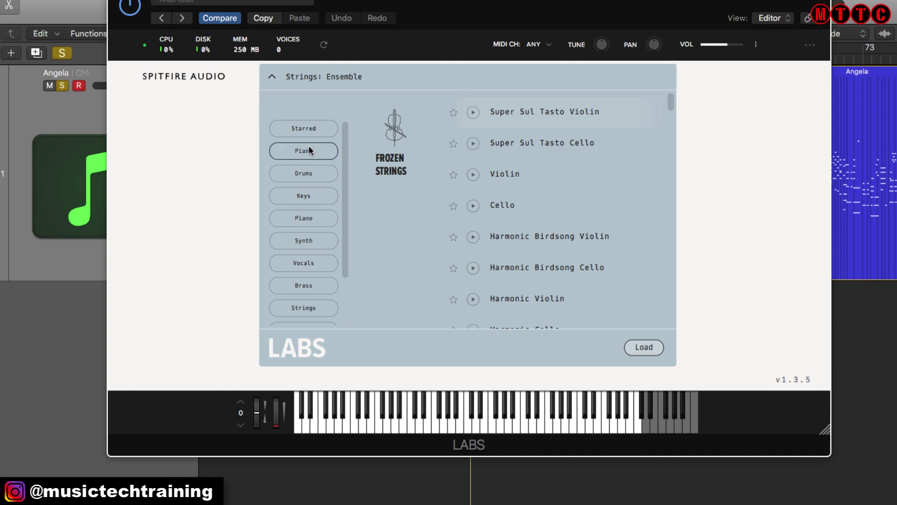
pyautogui.click(302, 129)
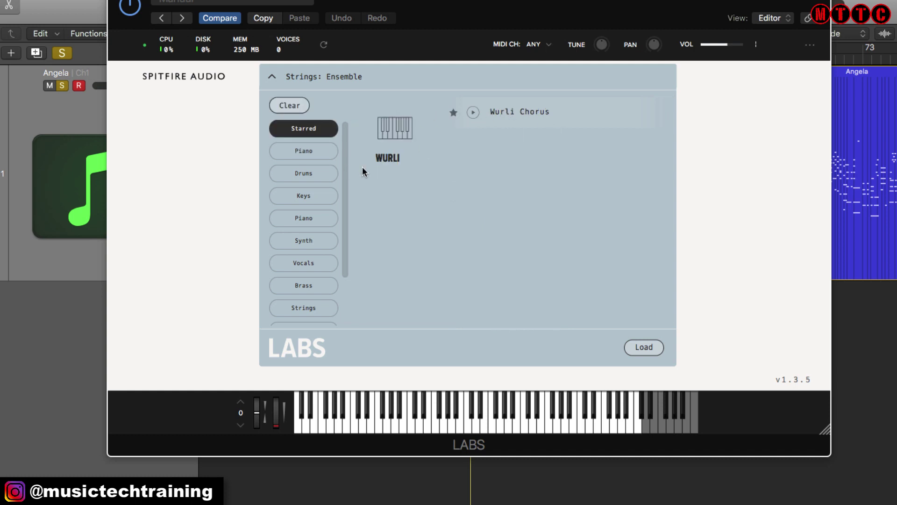
pyautogui.click(307, 129)
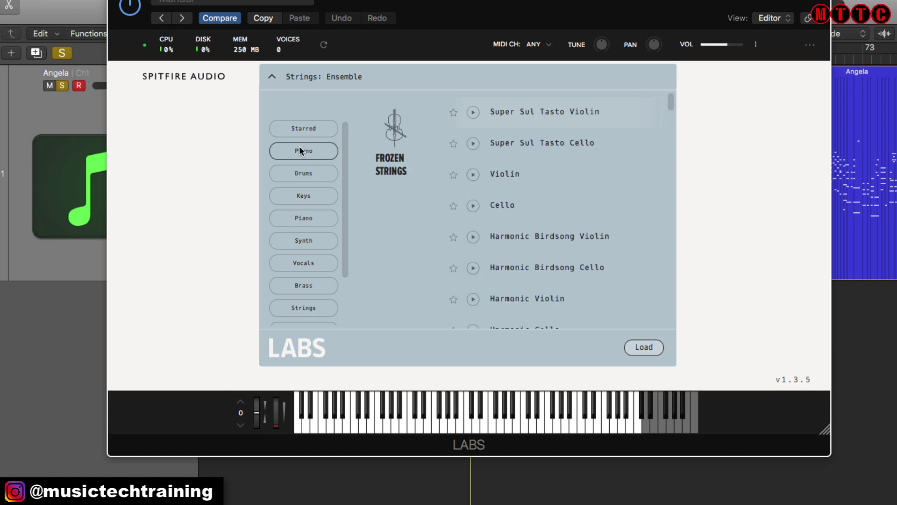
# Step: Filter the presets by Piano and preview Electric Piano Chorus and Super Soft Wurli Chorus
pyautogui.click(296, 151)
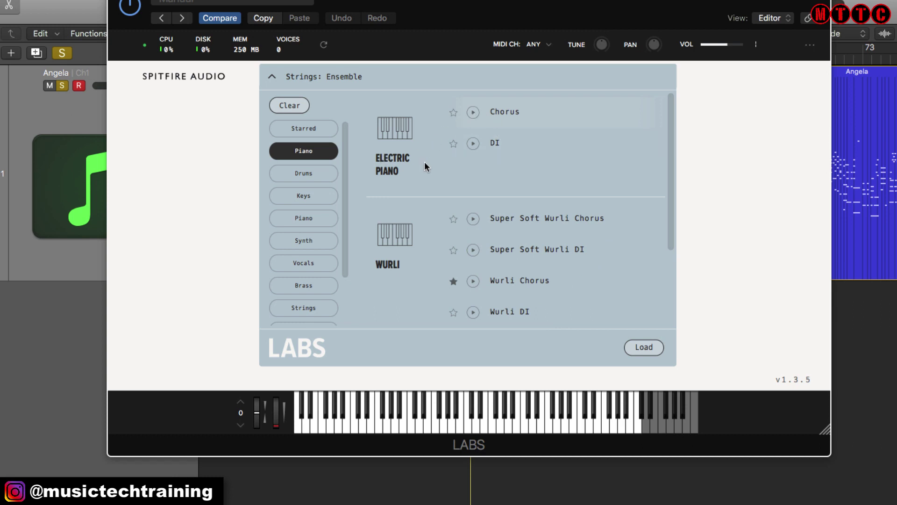
pyautogui.click(473, 113)
pyautogui.click(472, 220)
# Step: Browse the presets using the Drums, Vocals and Keys category filters
pyautogui.click(330, 173)
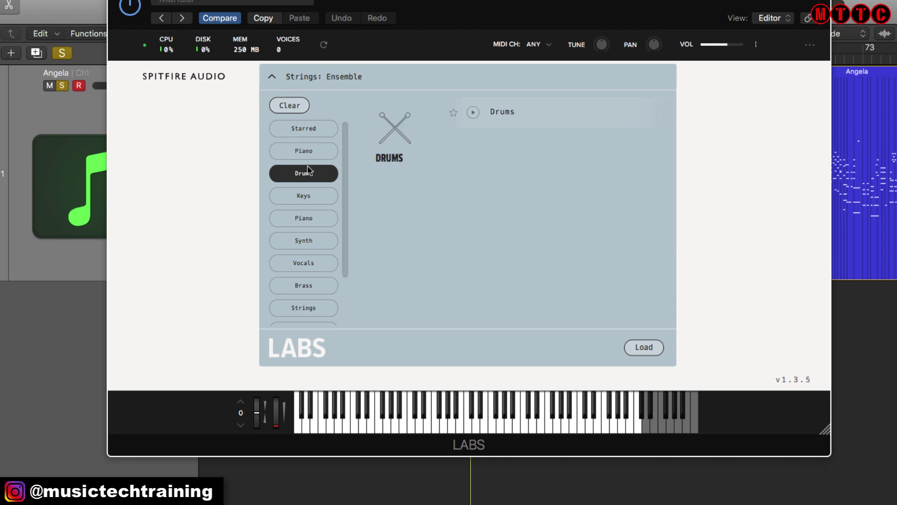
pyautogui.click(310, 181)
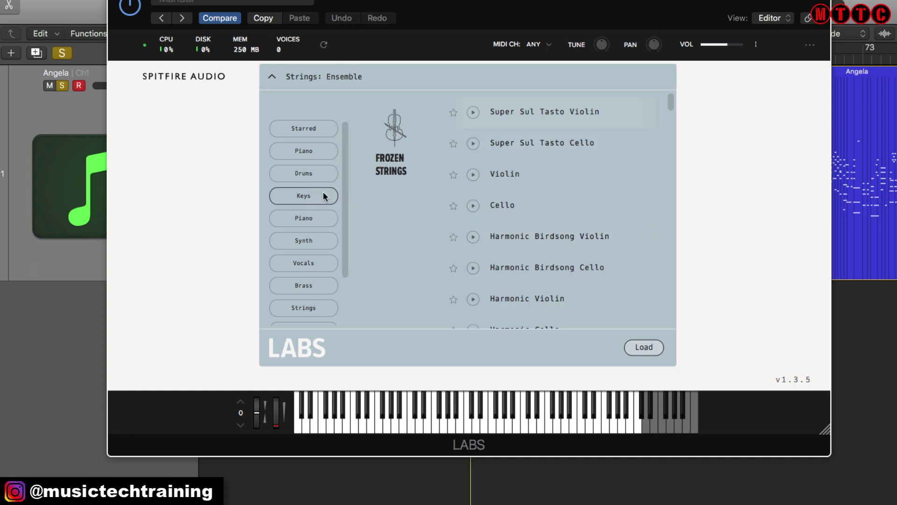
pyautogui.click(311, 261)
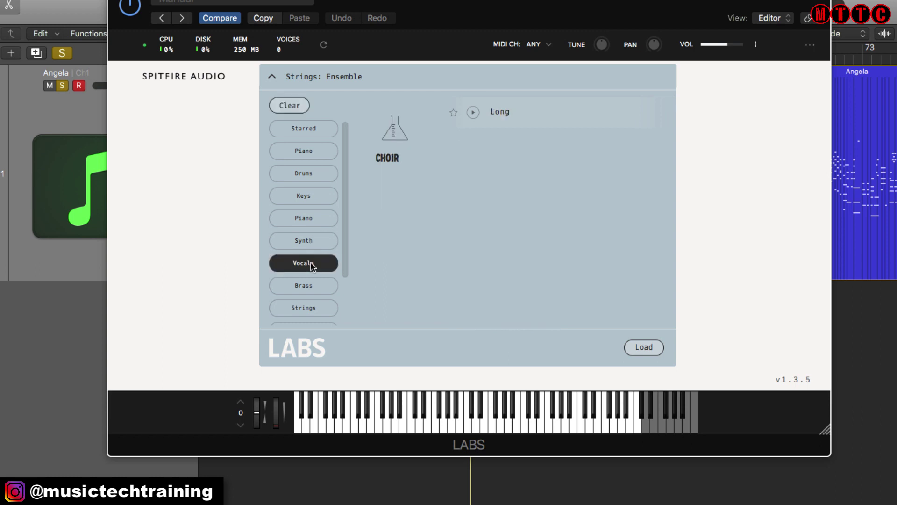
pyautogui.click(307, 199)
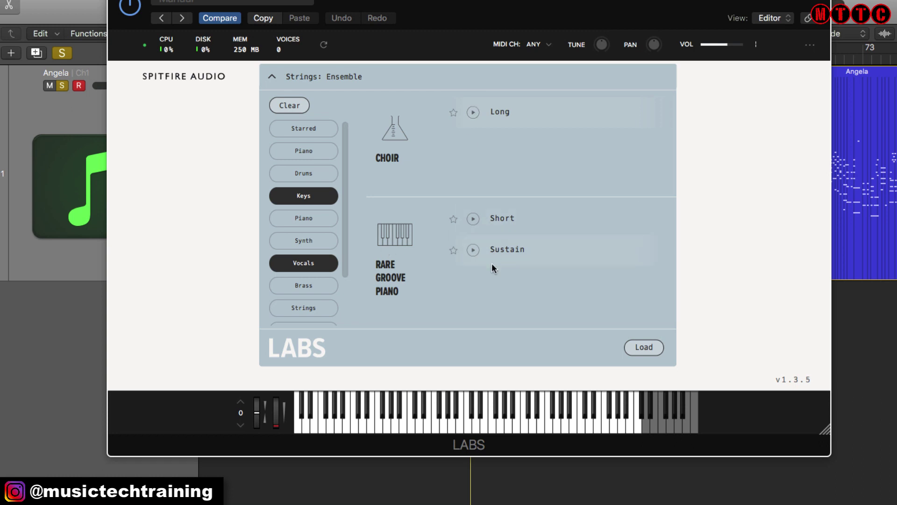
pyautogui.click(299, 259)
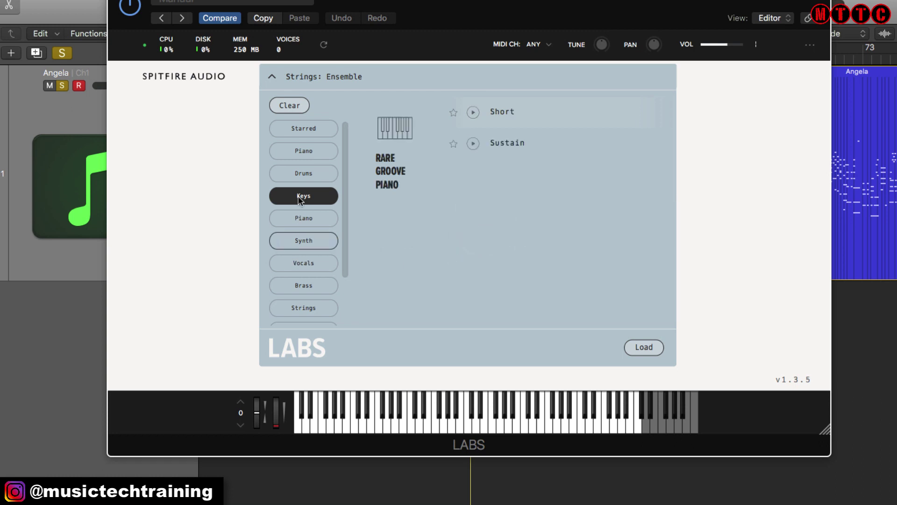
pyautogui.click(302, 196)
# Step: Load the Drums preset in LABS on the Inst 2 track and audition it with several notes
pyautogui.click(304, 174)
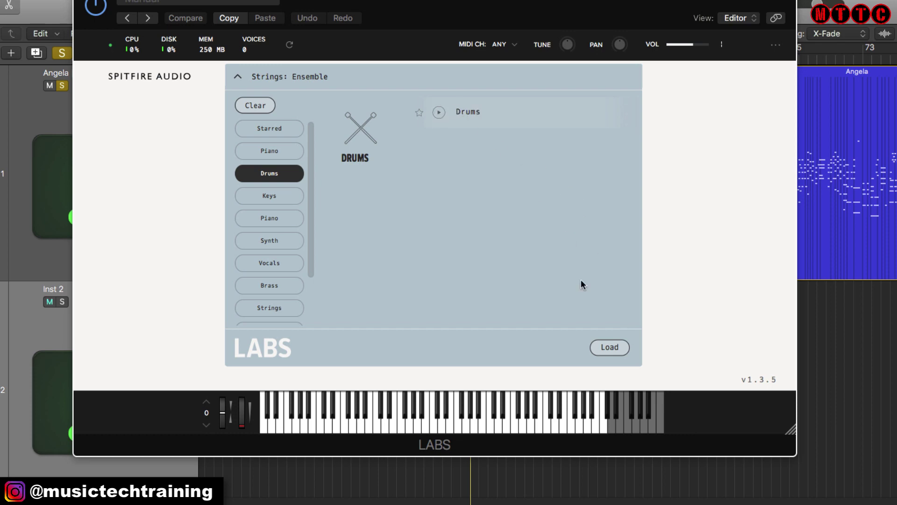
pyautogui.click(610, 347)
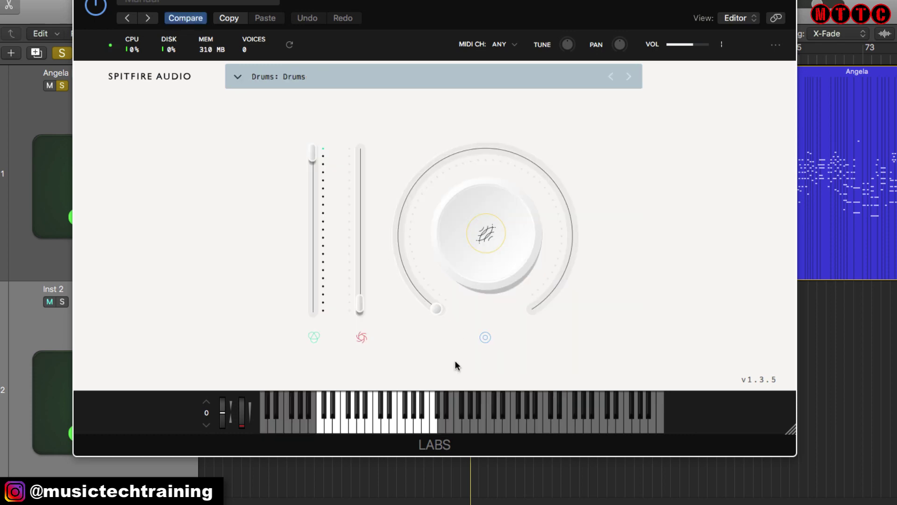
pyautogui.click(352, 422)
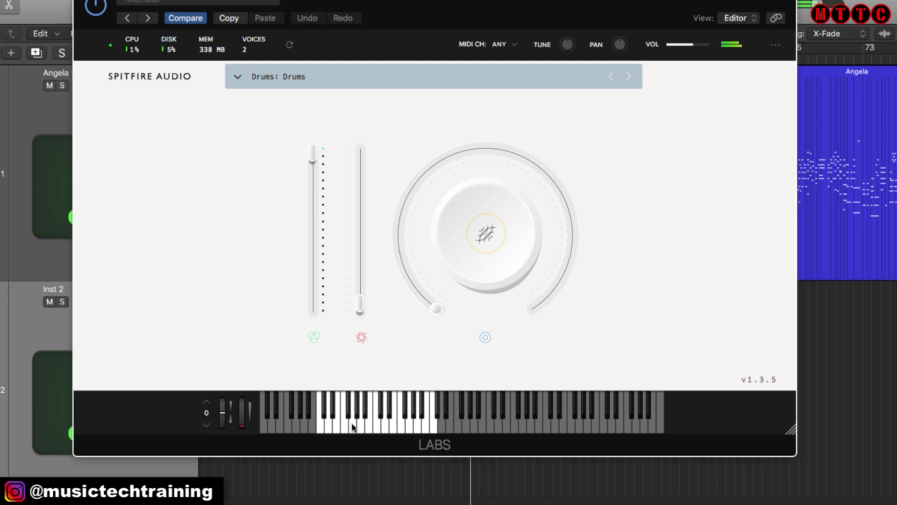
pyautogui.click(320, 428)
pyautogui.click(411, 422)
pyautogui.moveTo(365, 301); pyautogui.dragTo(360, 313)
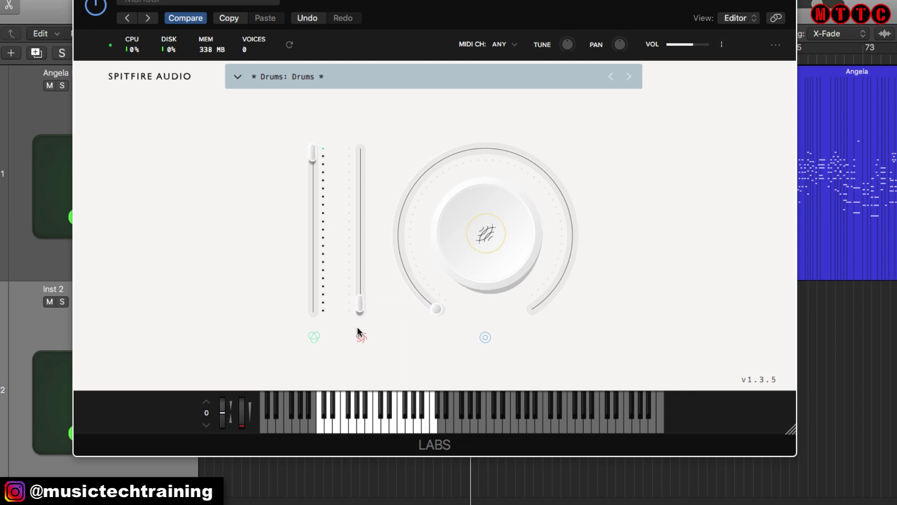
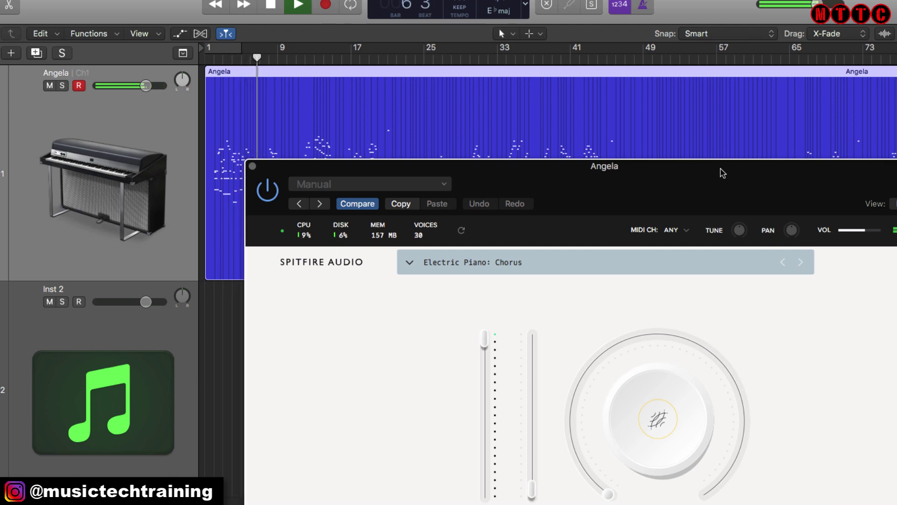
# Step: Check the piano presets in the LABS browser of the Angela track
pyautogui.moveTo(723, 173); pyautogui.dragTo(718, 0)
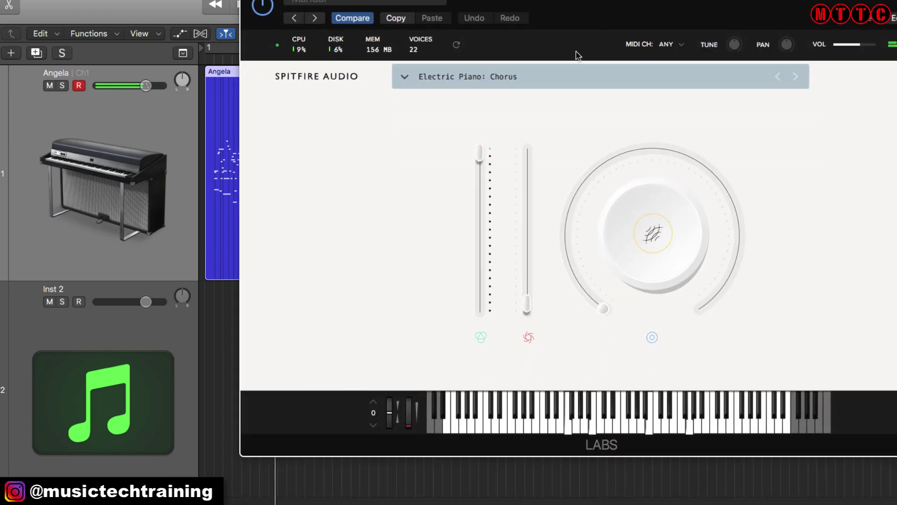
pyautogui.click(405, 77)
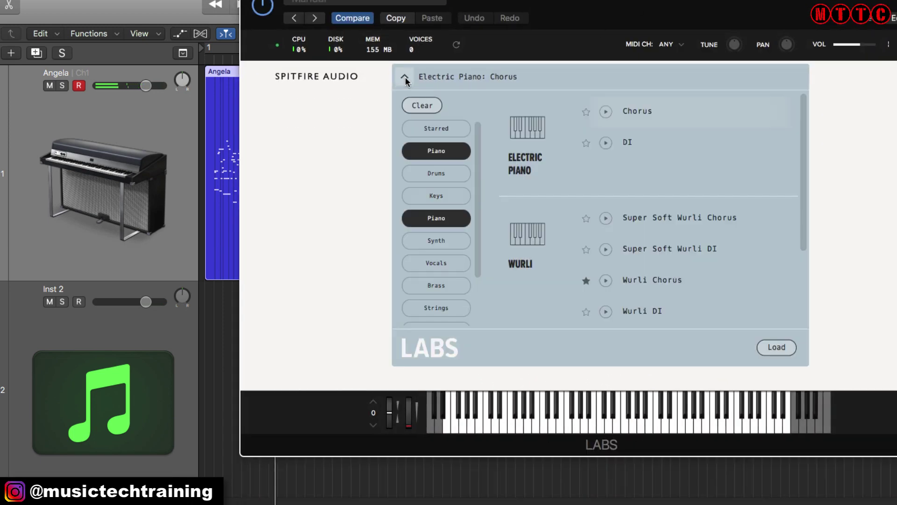
pyautogui.click(405, 79)
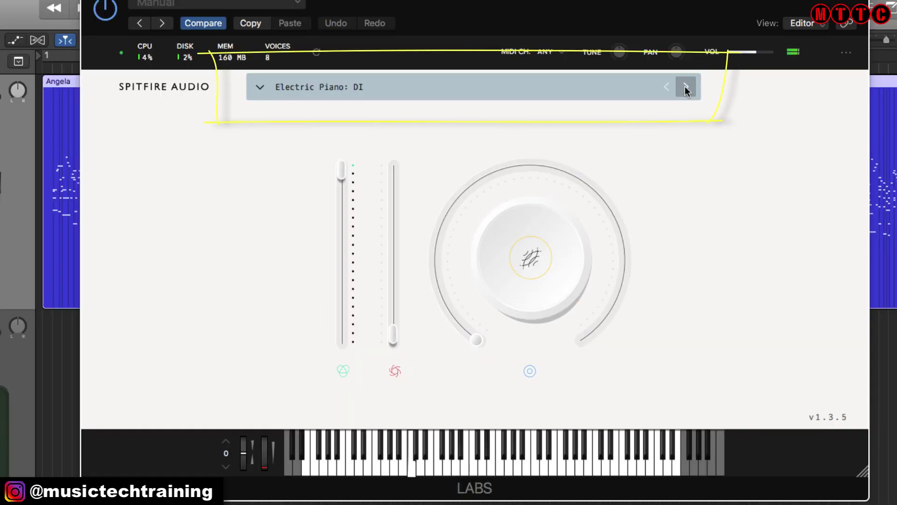
# Step: Audition the presets following Electric Piano: DI one by one during playback, ending on Wurli: Wurli DI
pyautogui.click(686, 87)
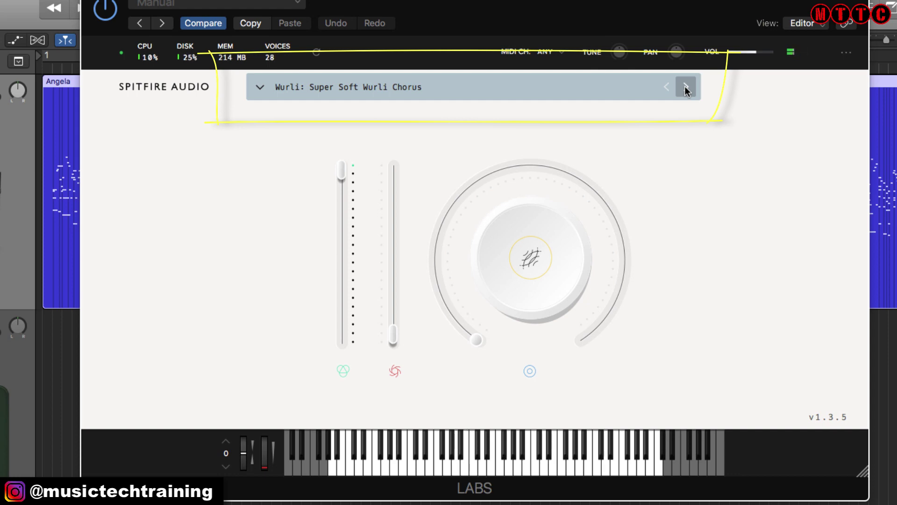
pyautogui.click(686, 88)
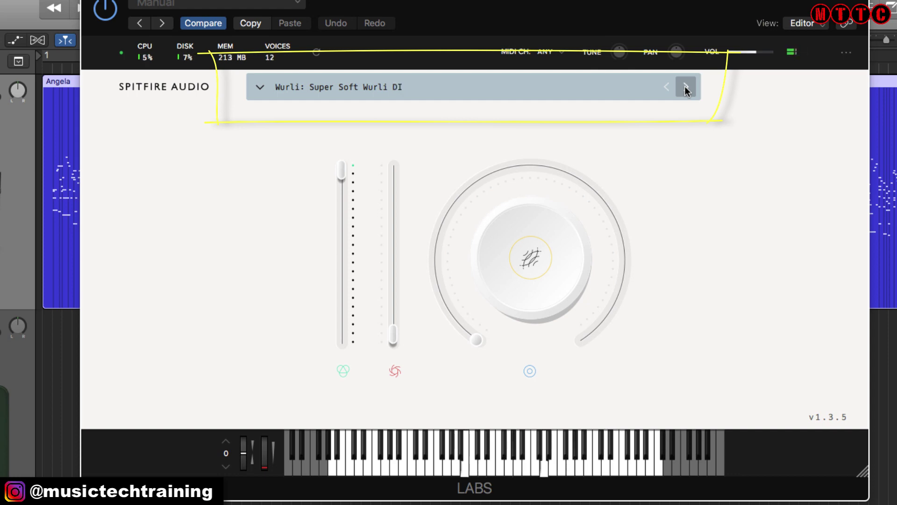
pyautogui.click(686, 88)
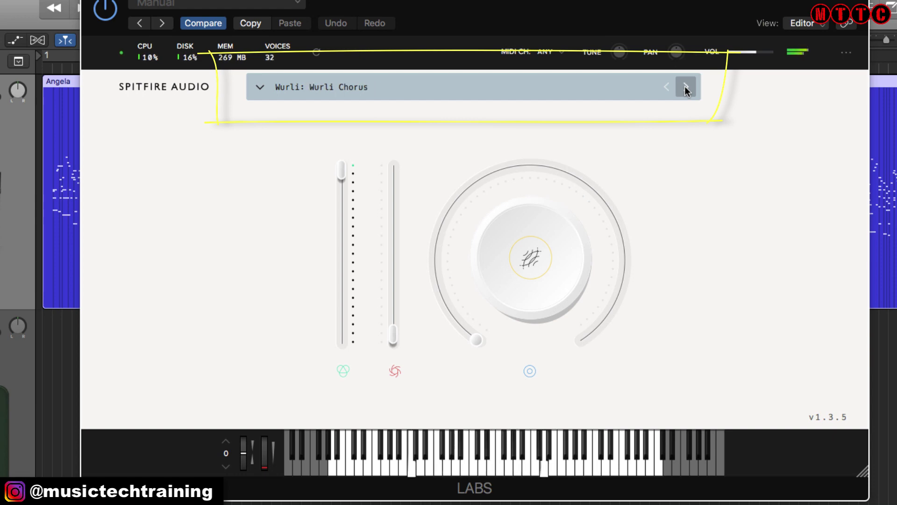
pyautogui.click(686, 88)
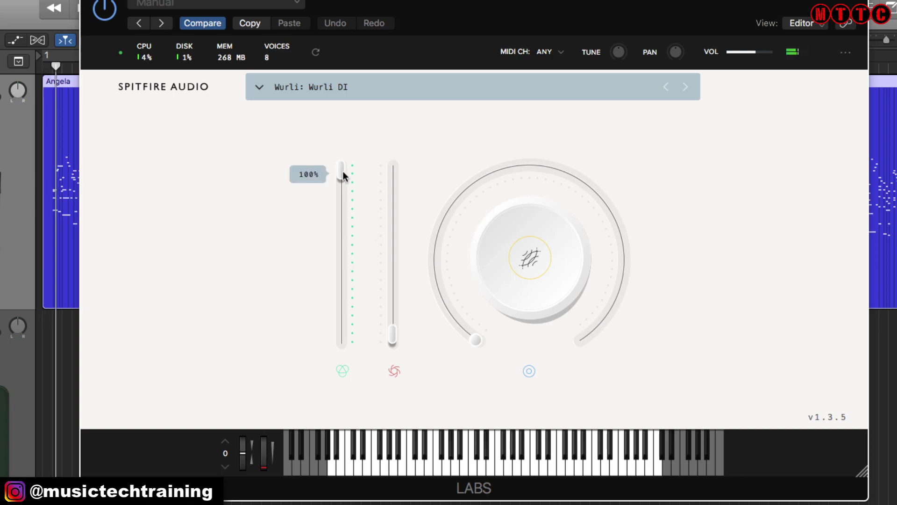
# Step: Sweep the LABS slider with the green symbol down to its minimum and back to 100%
pyautogui.moveTo(343, 171); pyautogui.dragTo(328, 374)
pyautogui.moveTo(341, 336); pyautogui.dragTo(347, 150)
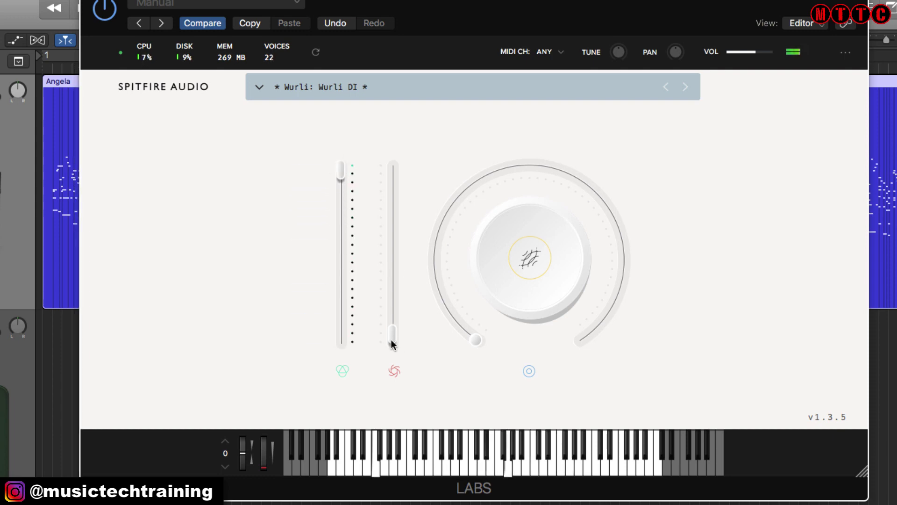
# Step: Sweep the slider with the red symbol back to its minimum, and load the Super Soft Wurli Chorus preset
pyautogui.moveTo(392, 341); pyautogui.dragTo(385, 396)
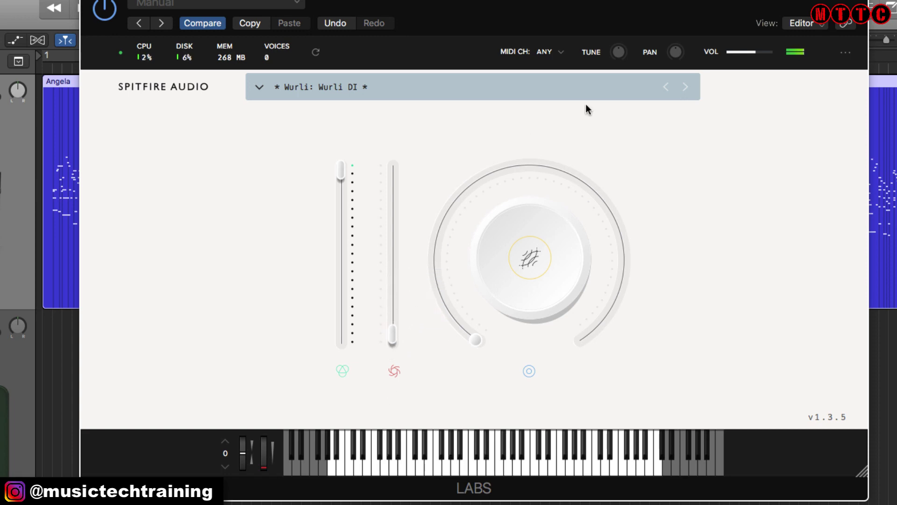
pyautogui.click(666, 87)
pyautogui.click(666, 87)
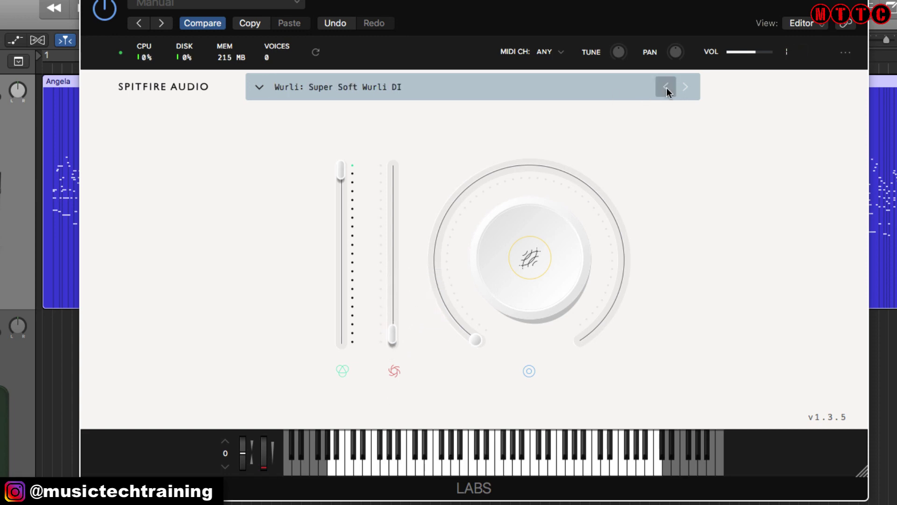
pyautogui.click(666, 87)
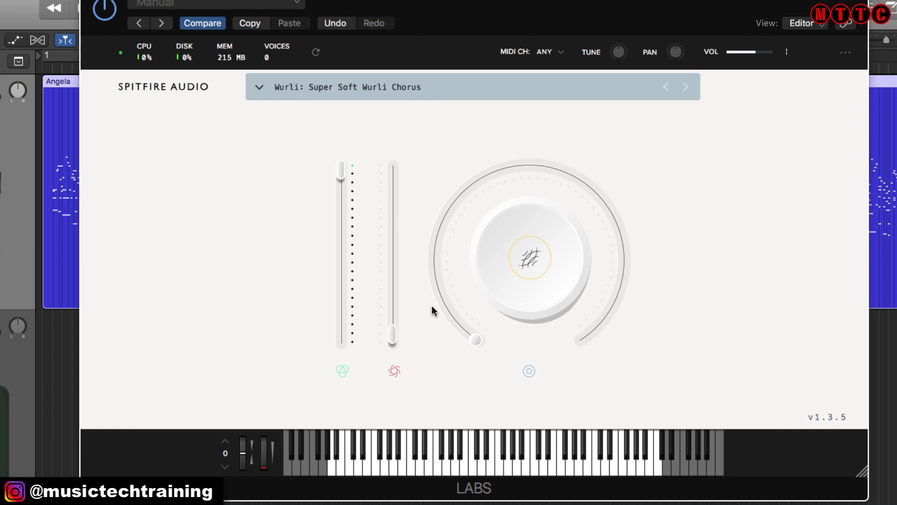
# Step: Try the slider with the red symbol at its minimum during playback, and raise it to roughly a third of its range
pyautogui.moveTo(392, 335)
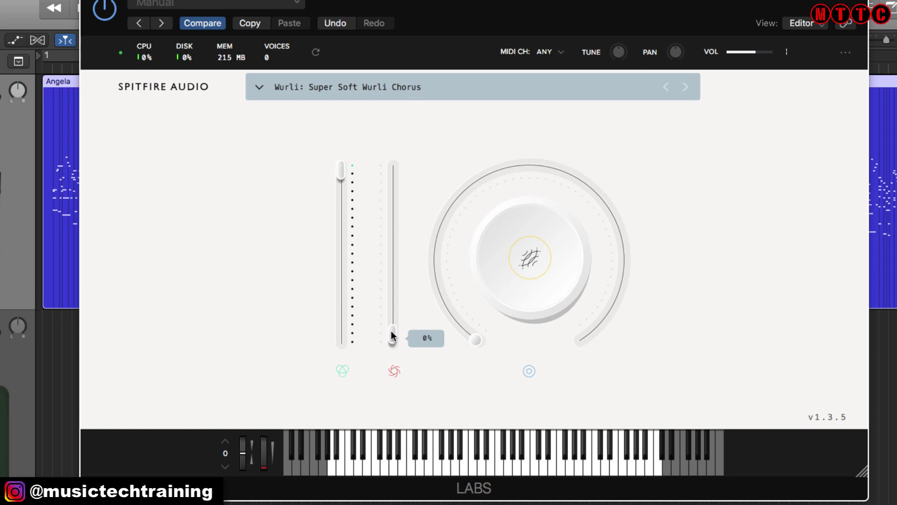
pyautogui.moveTo(392, 335); pyautogui.dragTo(379, 374)
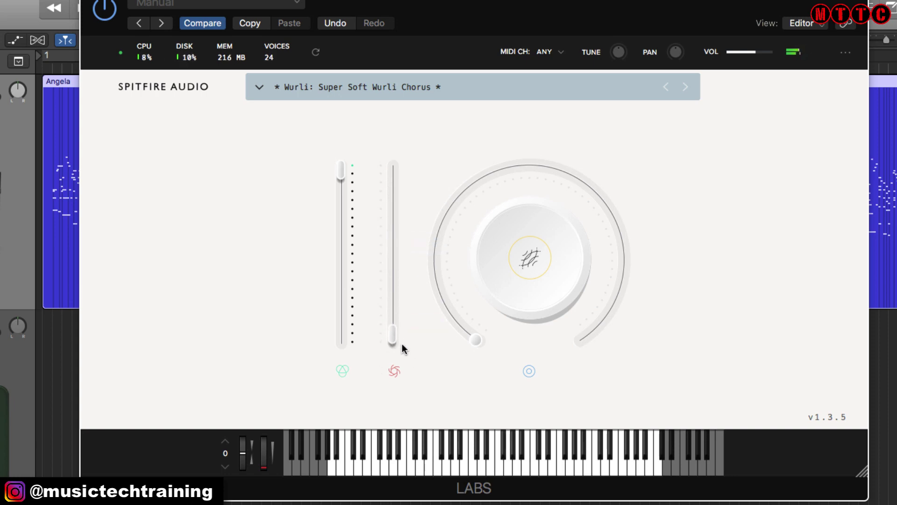
pyautogui.moveTo(403, 340)
pyautogui.moveTo(393, 336); pyautogui.dragTo(394, 279)
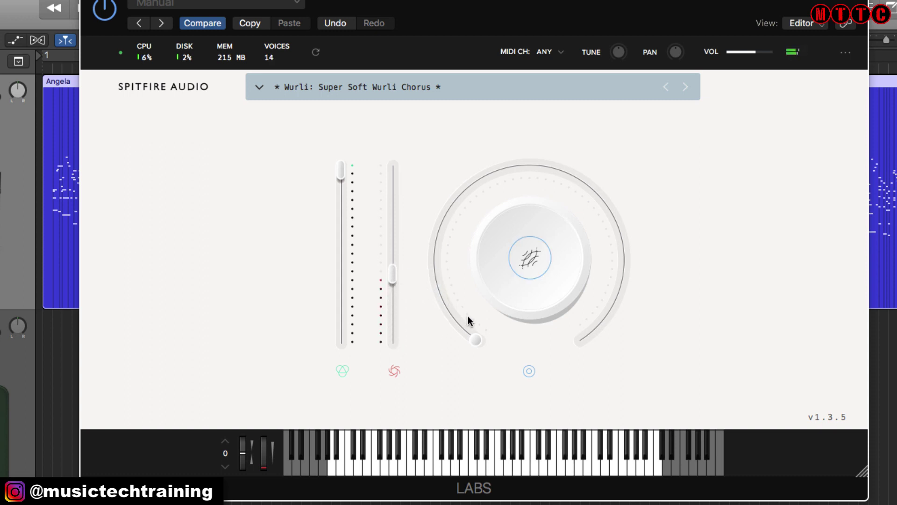
# Step: Show the large dial's parameter choices, sweep its Reverb amount from 0% and raise it to 79% while auditioning playback
pyautogui.moveTo(480, 326)
pyautogui.click(538, 256)
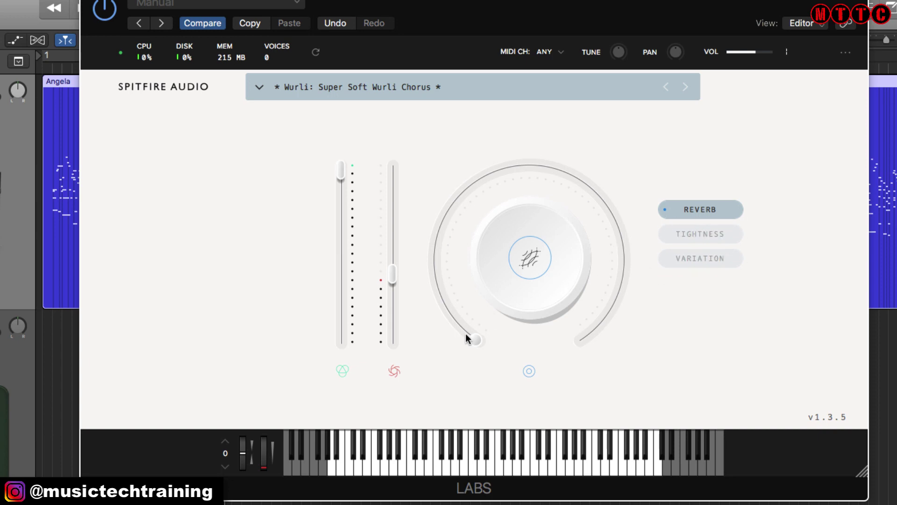
pyautogui.moveTo(476, 336)
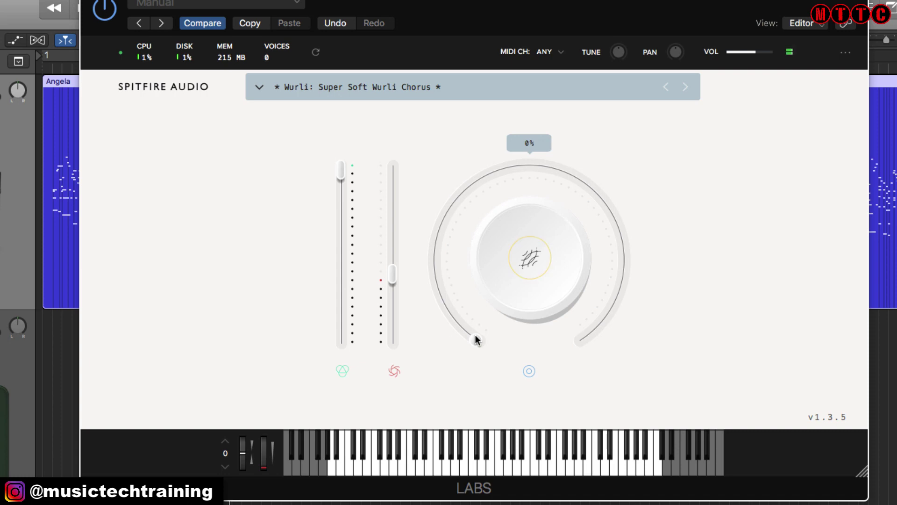
pyautogui.moveTo(475, 335); pyautogui.dragTo(457, 395)
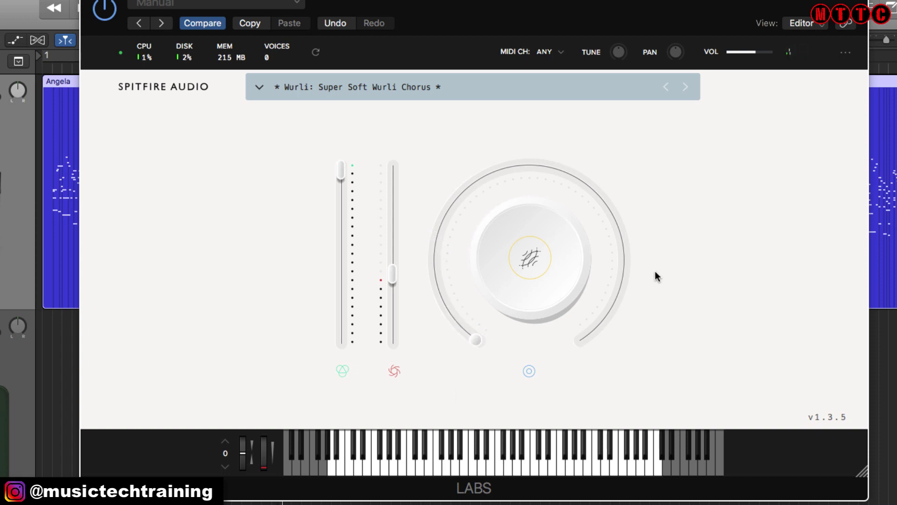
pyautogui.moveTo(526, 257); pyautogui.dragTo(607, 174)
pyautogui.press('space')
pyautogui.press('space')
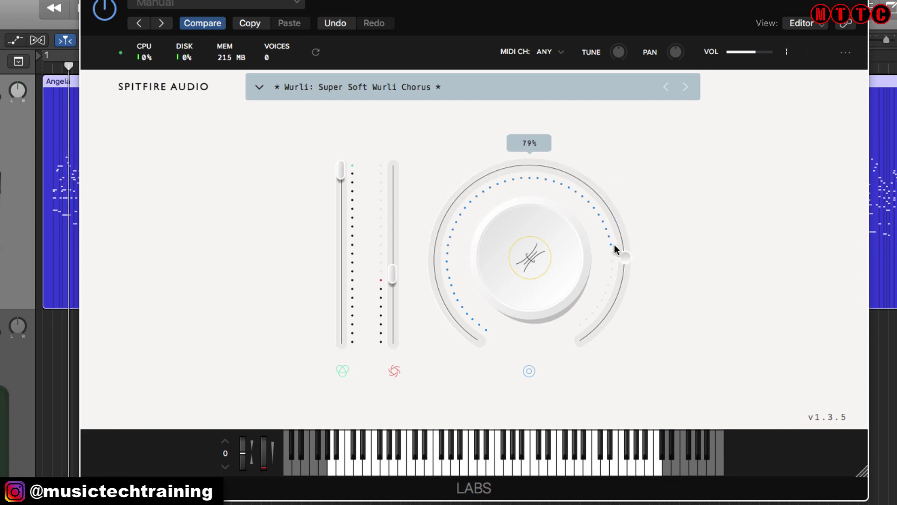
# Step: Assign the large dial to the Variation parameter
pyautogui.click(532, 259)
pyautogui.click(692, 260)
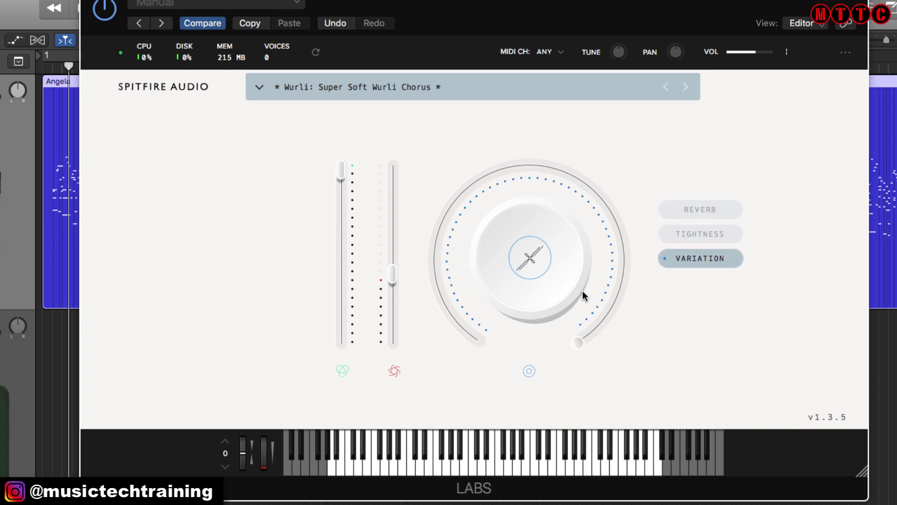
pyautogui.moveTo(591, 344)
# Step: Look through the instrument categories in the LABS preset browser, covering the Synth presets and the Violin category
pyautogui.click(259, 87)
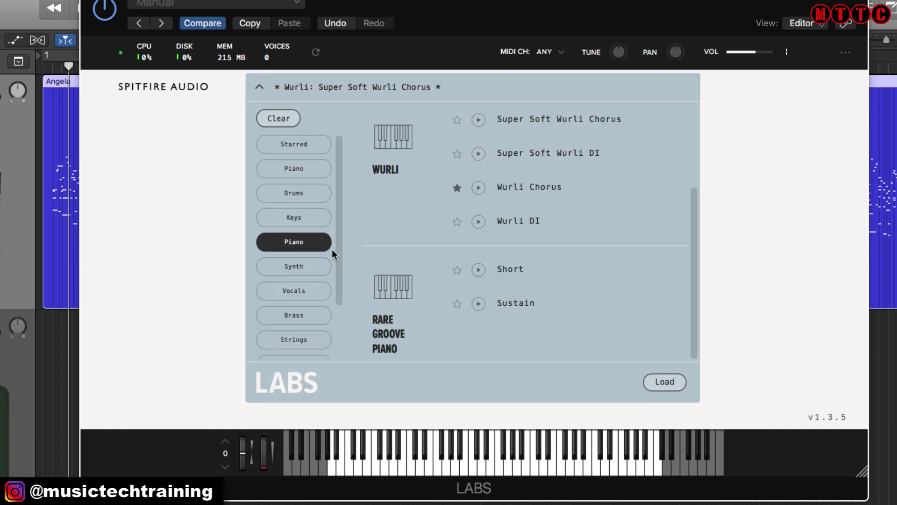
pyautogui.moveTo(338, 248); pyautogui.dragTo(333, 329)
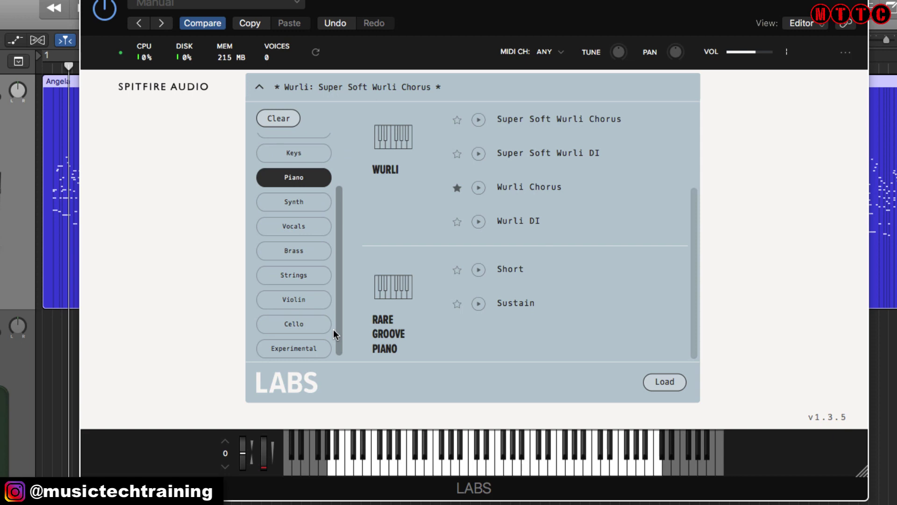
pyautogui.click(310, 182)
pyautogui.click(297, 202)
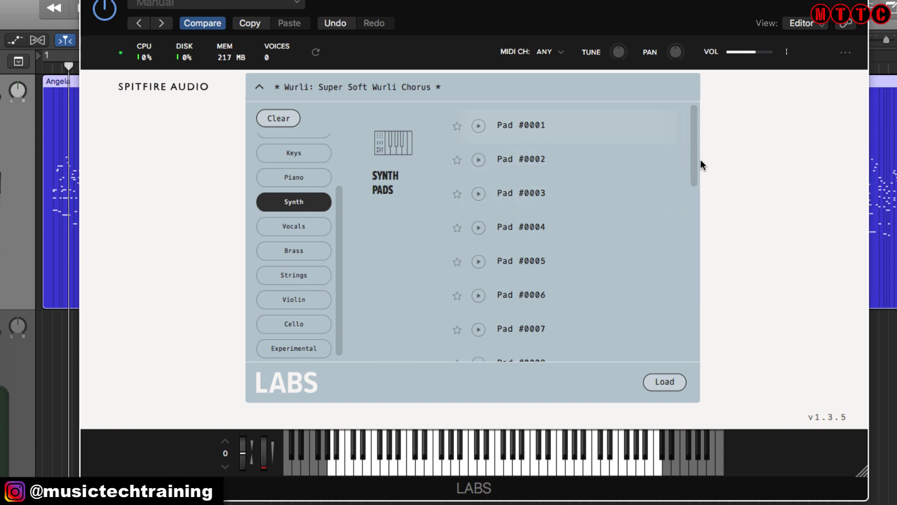
pyautogui.moveTo(694, 168)
pyautogui.mouseDown()
pyautogui.moveTo(695, 251)
pyautogui.moveTo(695, 167)
pyautogui.mouseUp()
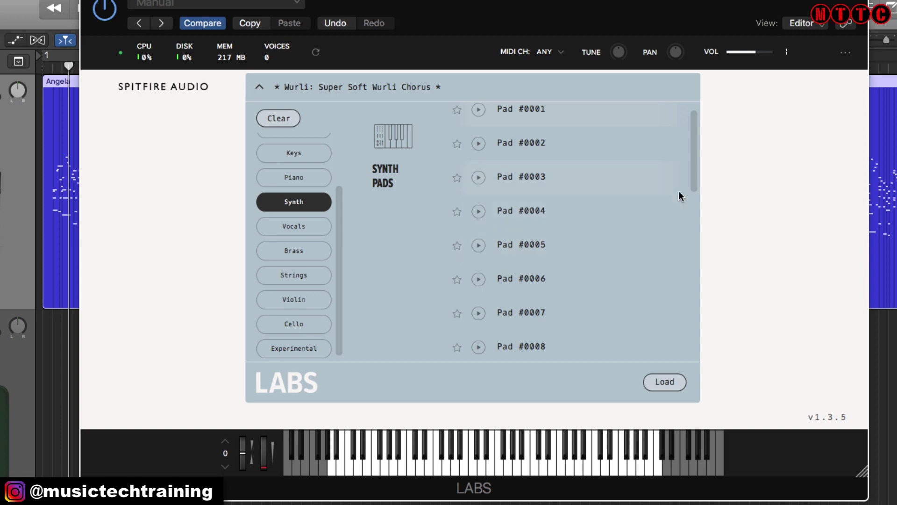
pyautogui.moveTo(695, 184); pyautogui.dragTo(682, 321)
pyautogui.click(307, 299)
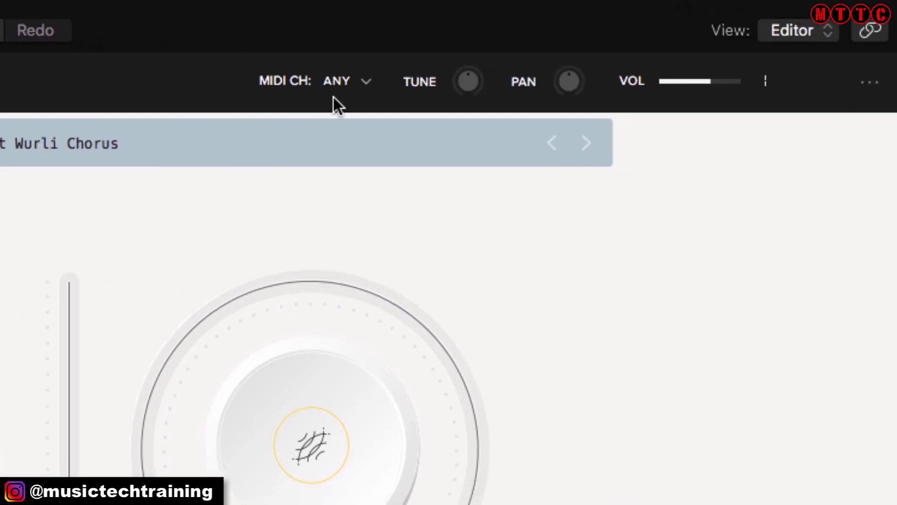
# Step: Check the MIDI channel choices and the maximum voices, preload size, stream buffer size and master tuning settings
pyautogui.click(368, 84)
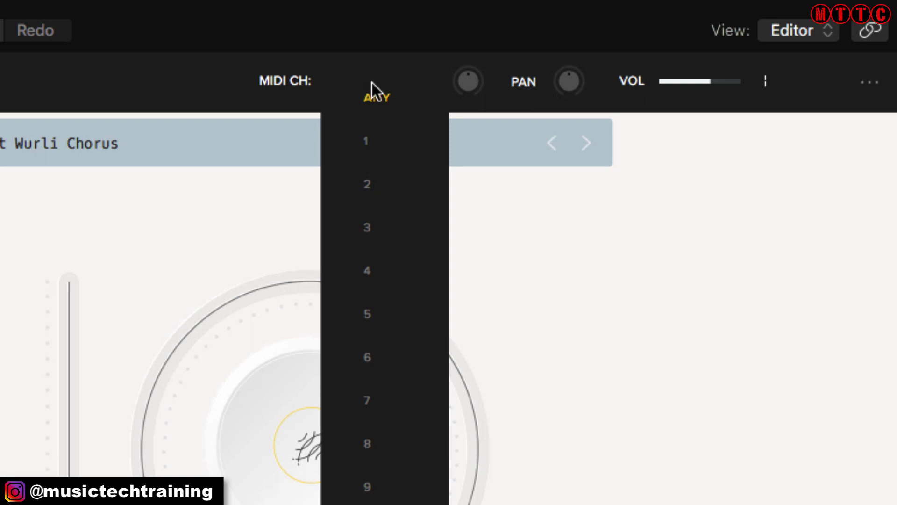
pyautogui.click(397, 36)
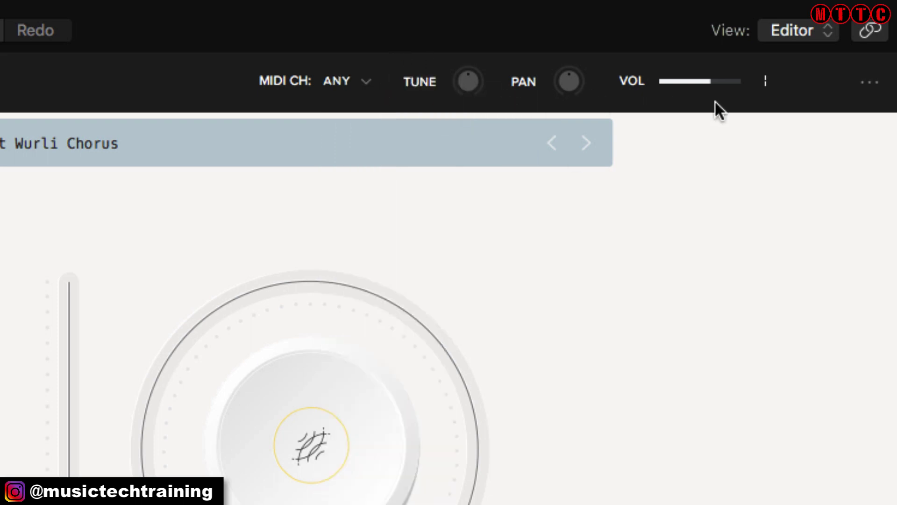
pyautogui.click(870, 82)
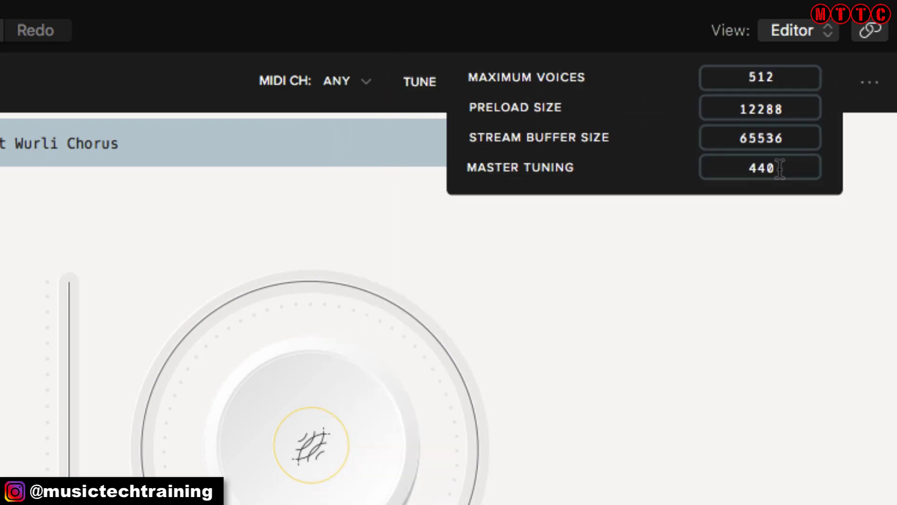
pyautogui.click(776, 167)
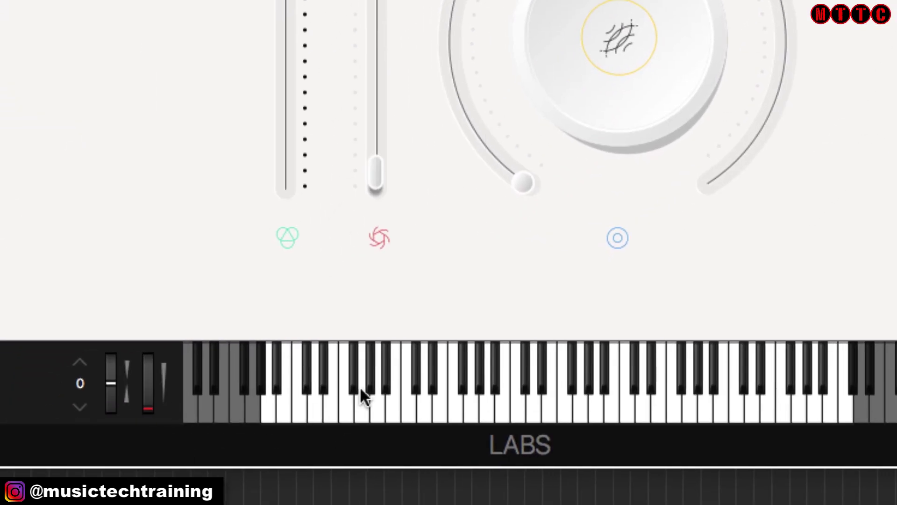
# Step: Try a note on the on-screen keyboard, the modulation wheel at its minimum, and the slider with the red symbol
pyautogui.click(484, 407)
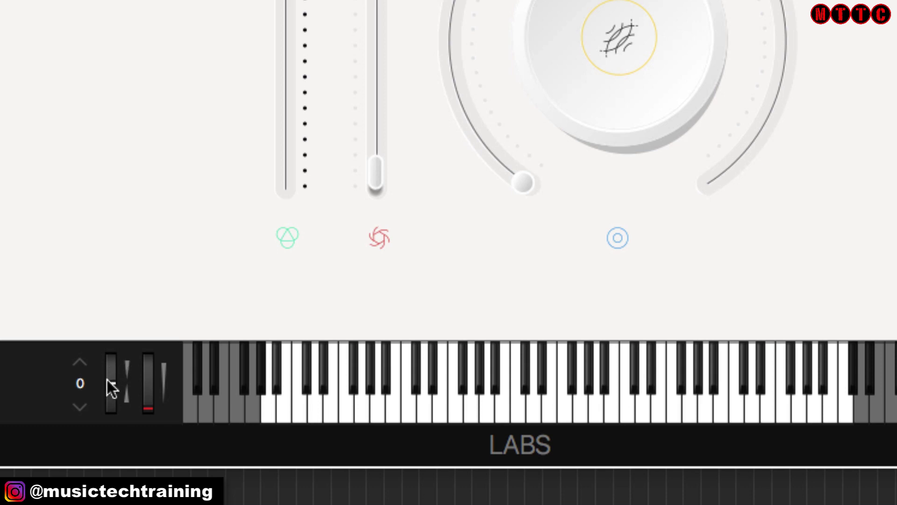
pyautogui.moveTo(147, 408)
pyautogui.mouseDown()
pyautogui.moveTo(152, 387)
pyautogui.moveTo(147, 420)
pyautogui.mouseUp()
pyautogui.click(376, 174)
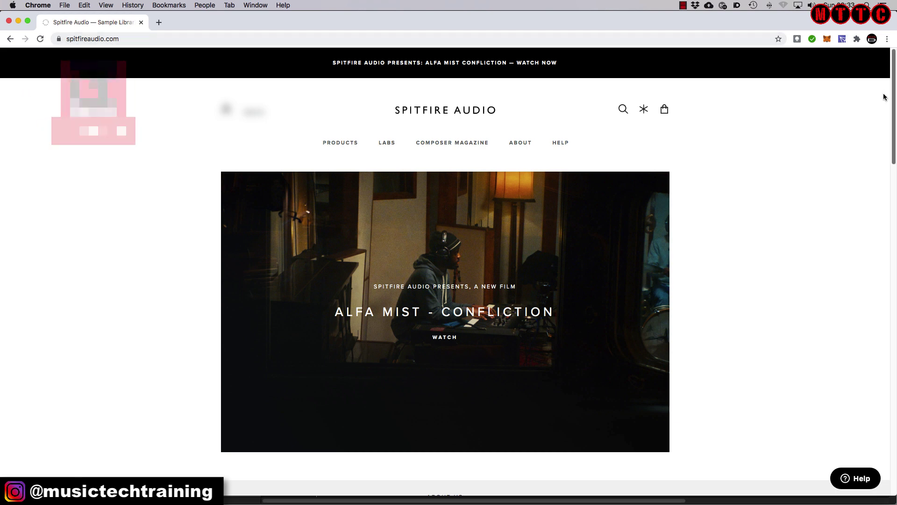
# Step: In Chrome, open the LABS page of the Spitfire Audio website and browse its instrument catalogue down to Mandolin
pyautogui.click(387, 142)
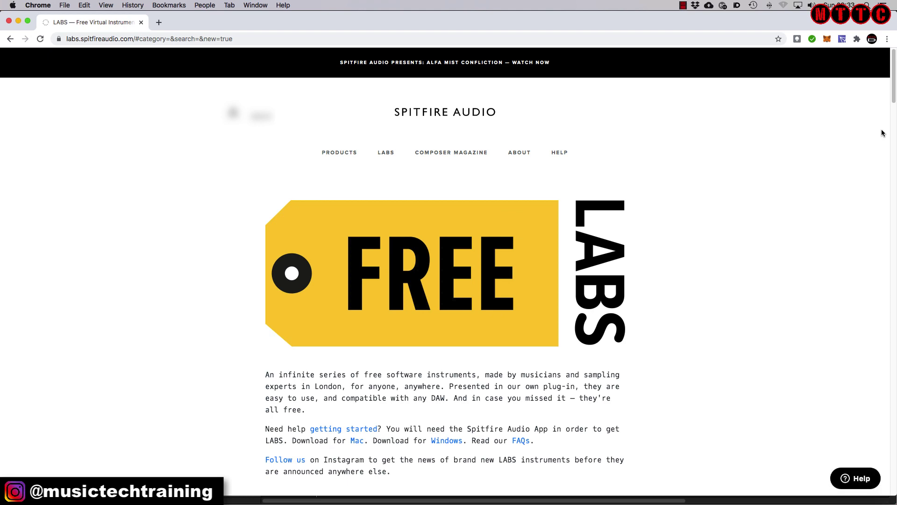
pyautogui.scroll(-3, 882, 121)
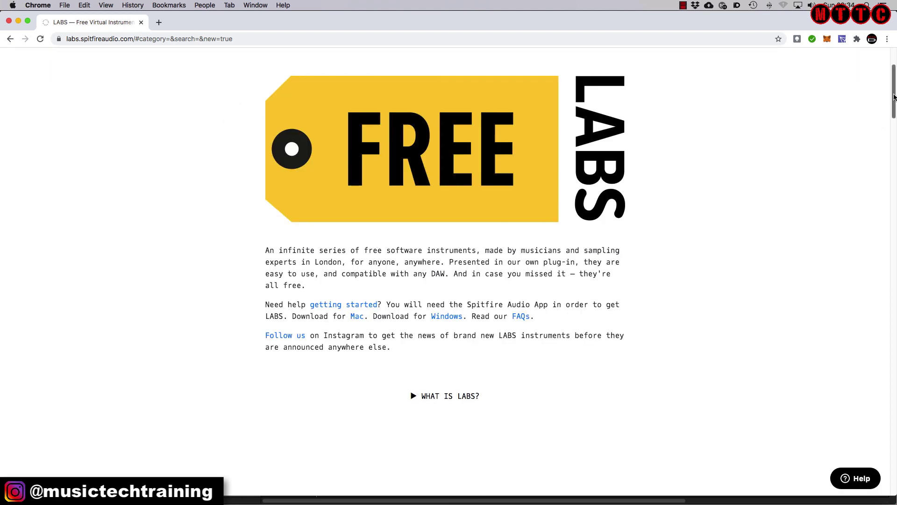
pyautogui.moveTo(893, 96); pyautogui.dragTo(891, 159)
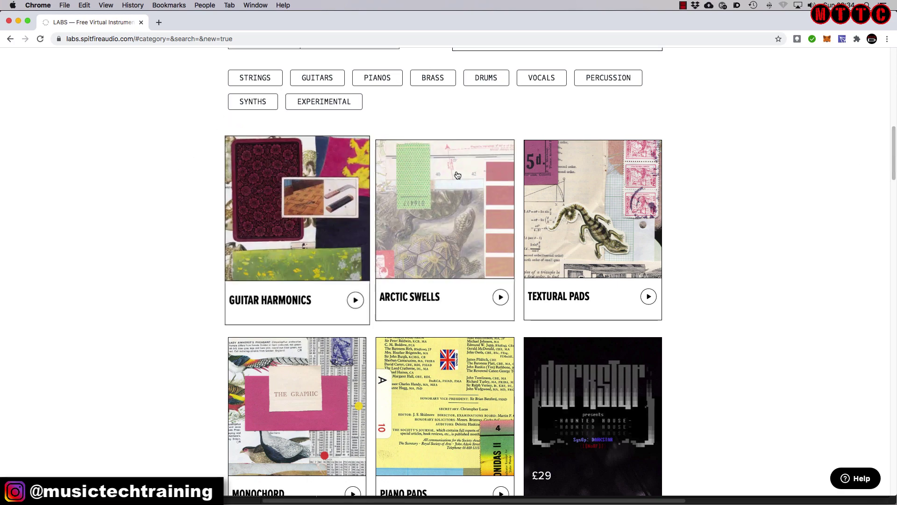
pyautogui.moveTo(894, 147); pyautogui.dragTo(893, 196)
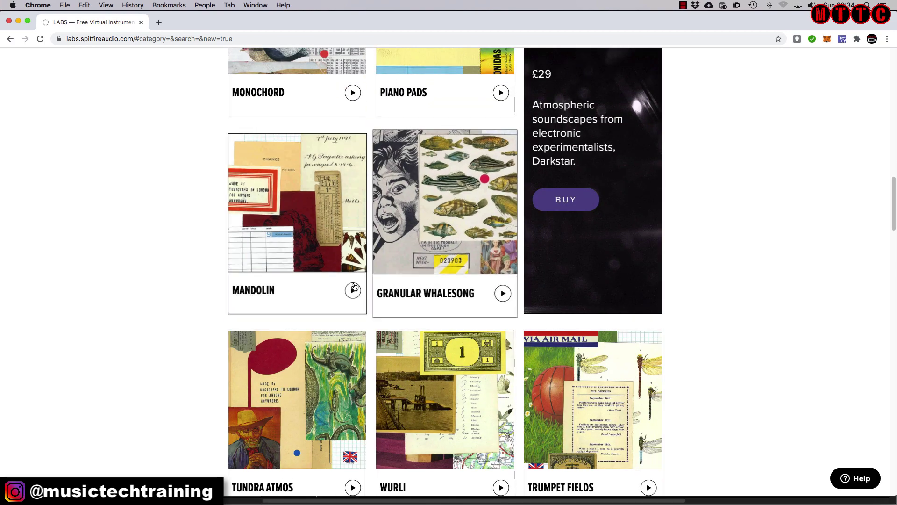
# Step: Preview the Mandolin and Trumpet Fields instruments in the LABS catalogue
pyautogui.click(356, 294)
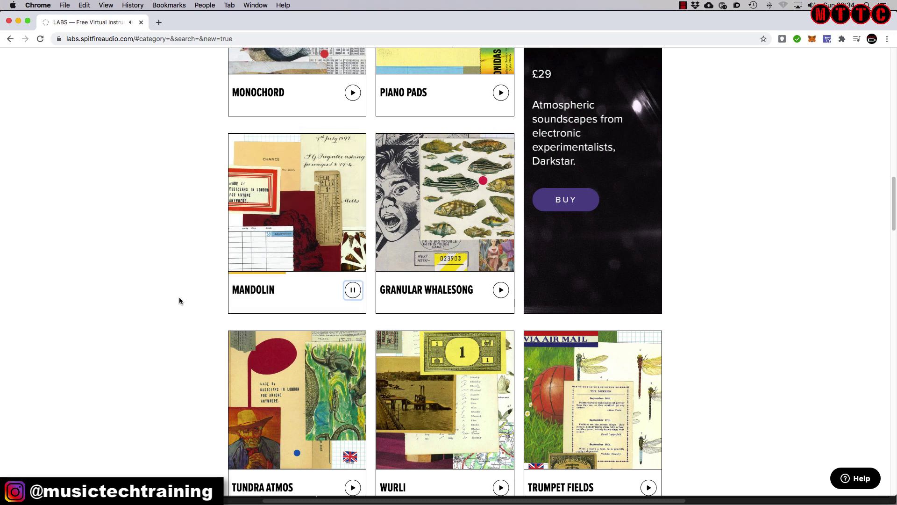
pyautogui.click(358, 292)
pyautogui.scroll(-3, 664, 366)
pyautogui.click(652, 371)
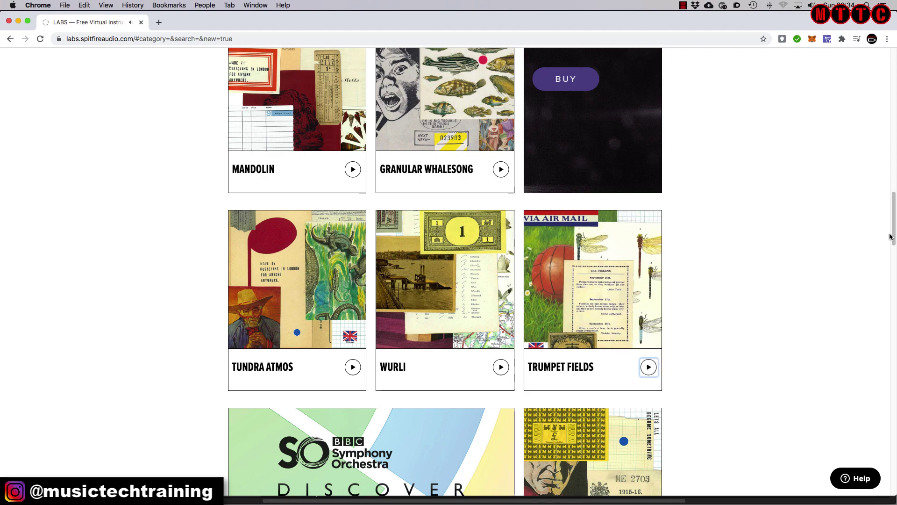
# Step: Open the free offer for BBC Symphony Orchestra Discover and review its login and account creation page
pyautogui.moveTo(893, 236); pyautogui.dragTo(893, 279)
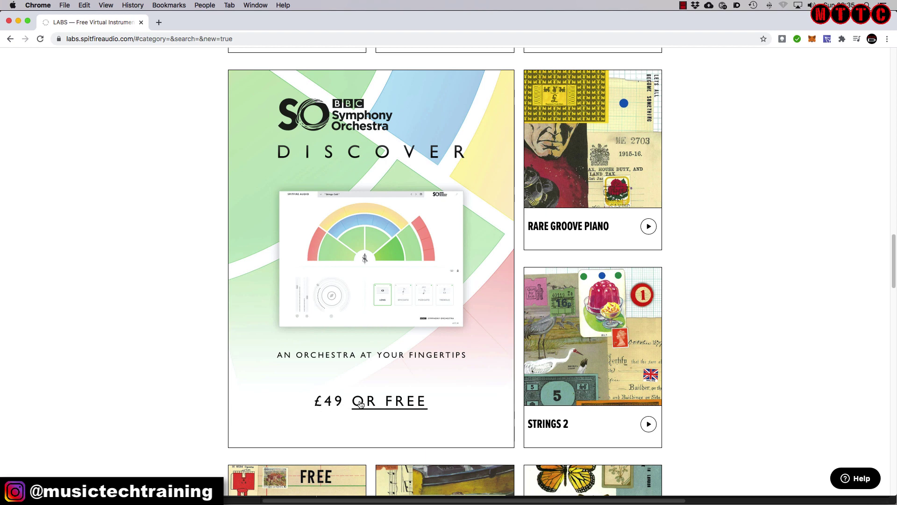
pyautogui.click(398, 404)
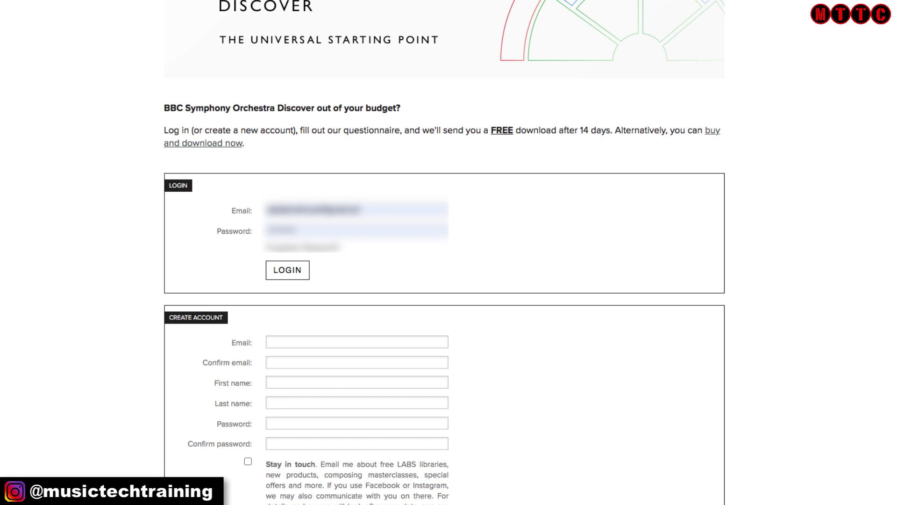
pyautogui.scroll(5, 449, 252)
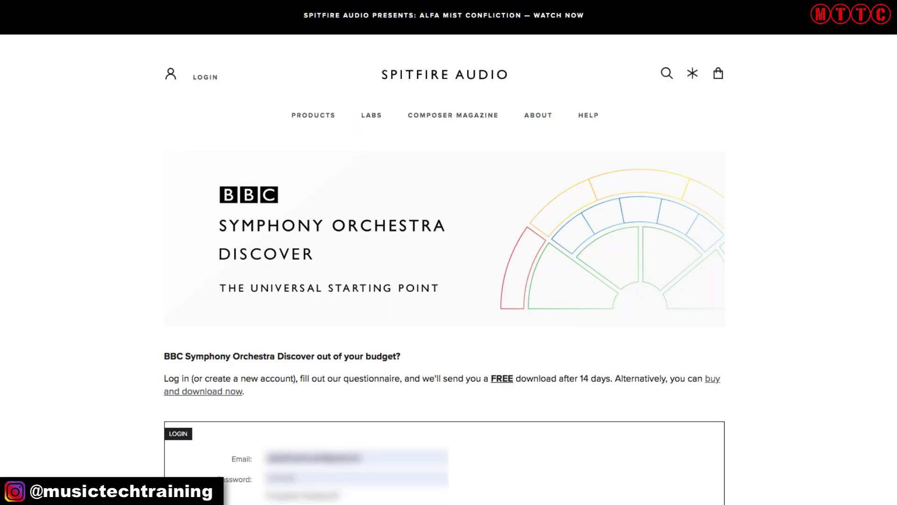
# Step: Return to the LABS page and log in to the Spitfire Audio account with the prefilled credentials
pyautogui.click(375, 117)
pyautogui.scroll(-1, 251, 160)
pyautogui.scroll(1, 251, 161)
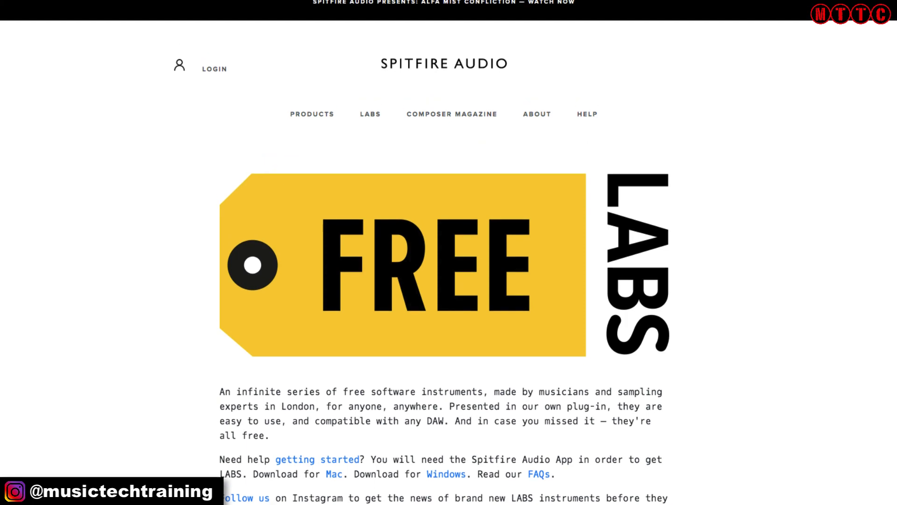
pyautogui.click(213, 70)
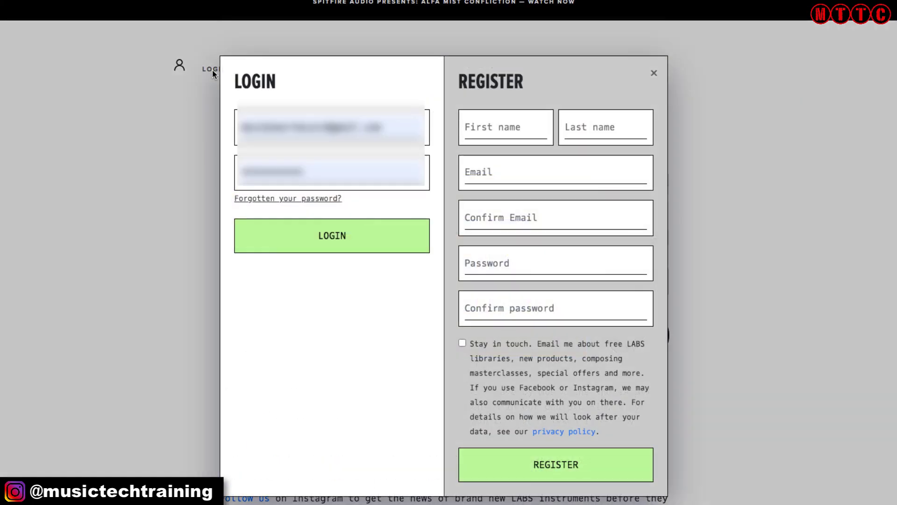
pyautogui.click(331, 236)
# Step: Look through the installed LABS instruments in the Spitfire Audio app
pyautogui.scroll(-5, 481, 203)
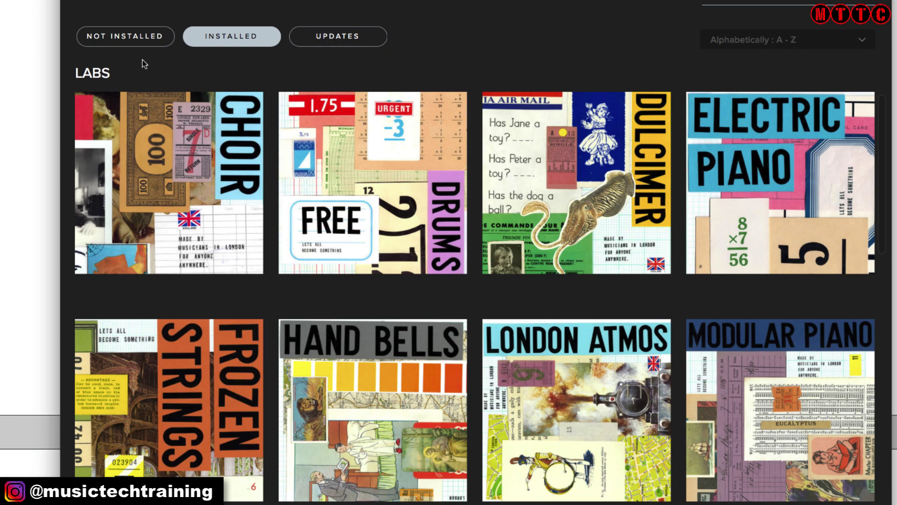
pyautogui.scroll(-15, 514, 234)
pyautogui.scroll(12, 883, 143)
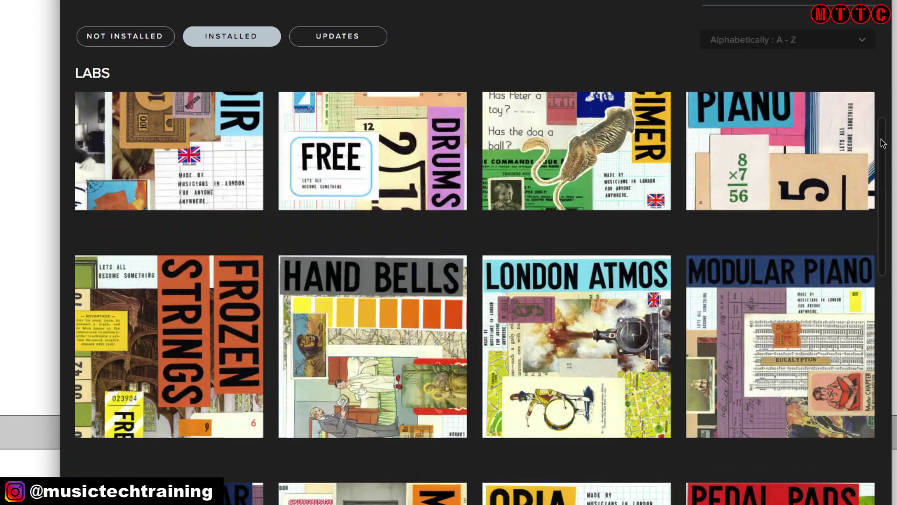
# Step: Download Piano Pads from the LABS instruments that are not installed to the BACKUP location, and look for it among the installed ones
pyautogui.scroll(3, 883, 140)
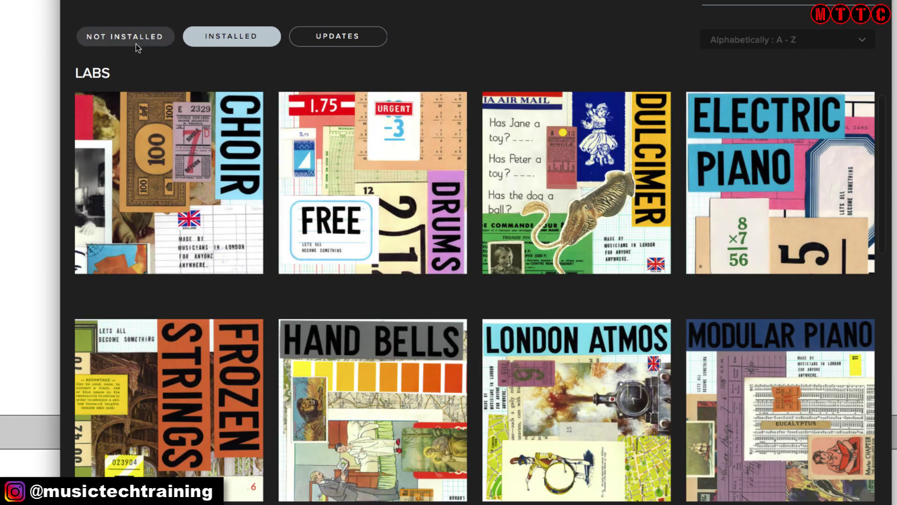
pyautogui.click(115, 41)
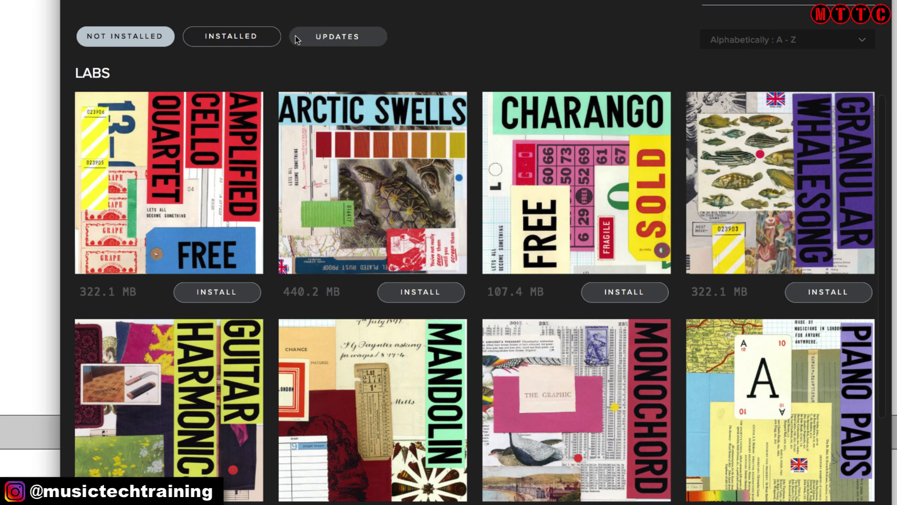
pyautogui.click(241, 41)
pyautogui.click(144, 41)
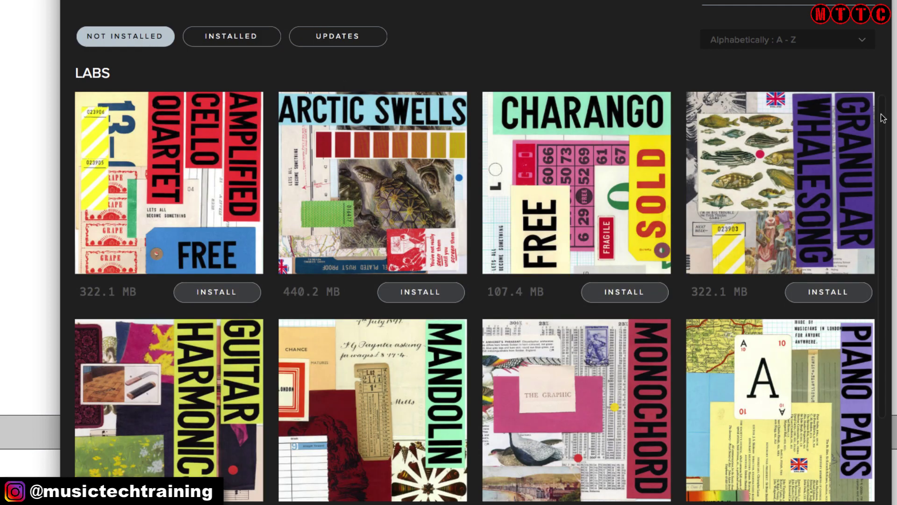
pyautogui.scroll(-5, 811, 243)
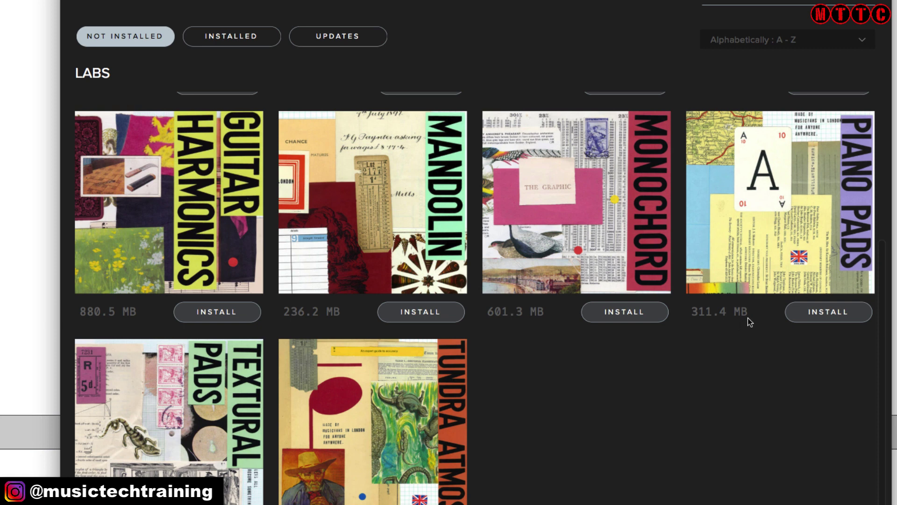
pyautogui.click(833, 312)
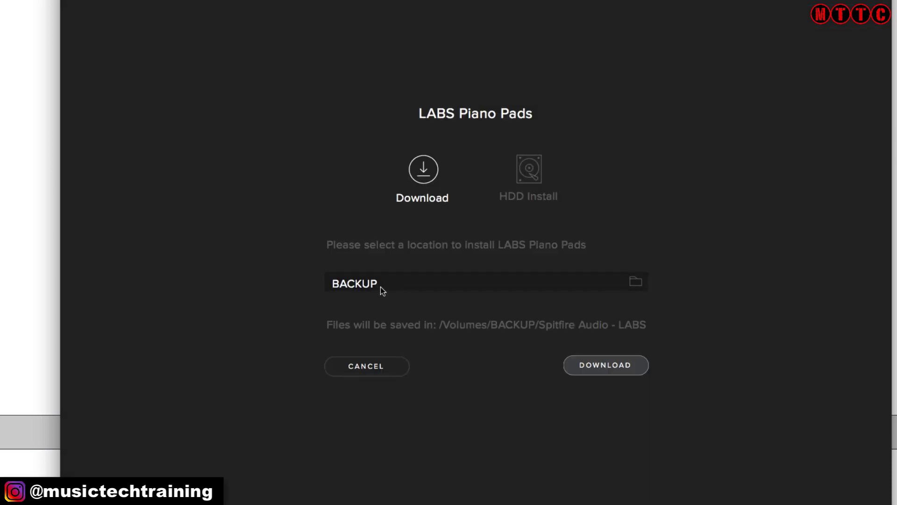
pyautogui.click(610, 366)
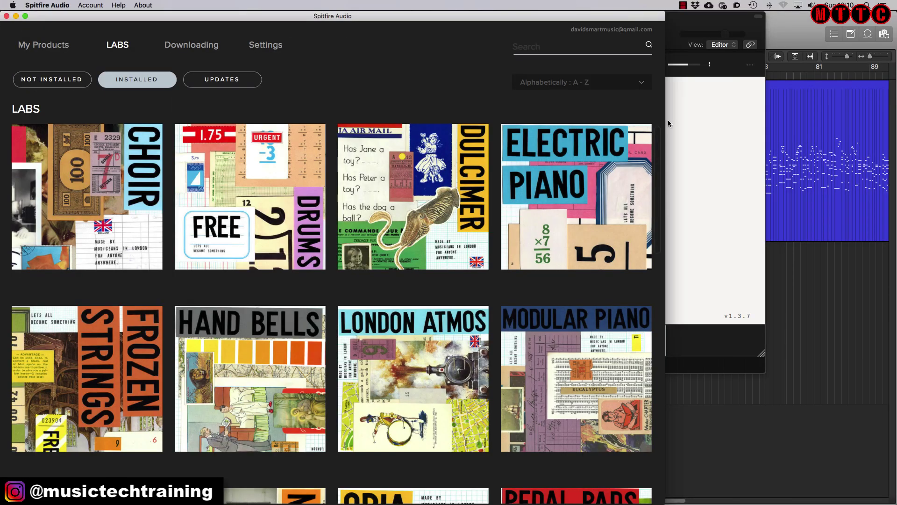
pyautogui.moveTo(661, 139); pyautogui.dragTo(639, 302)
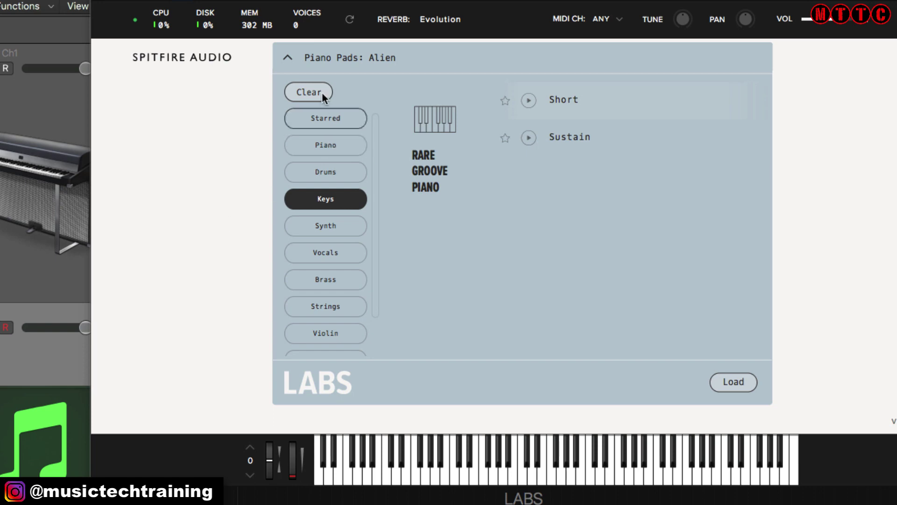
# Step: Filter the LABS plug-in's presets by Piano, load the Alien preset of Piano Pads, and play notes on its on-screen keyboard
pyautogui.click(333, 149)
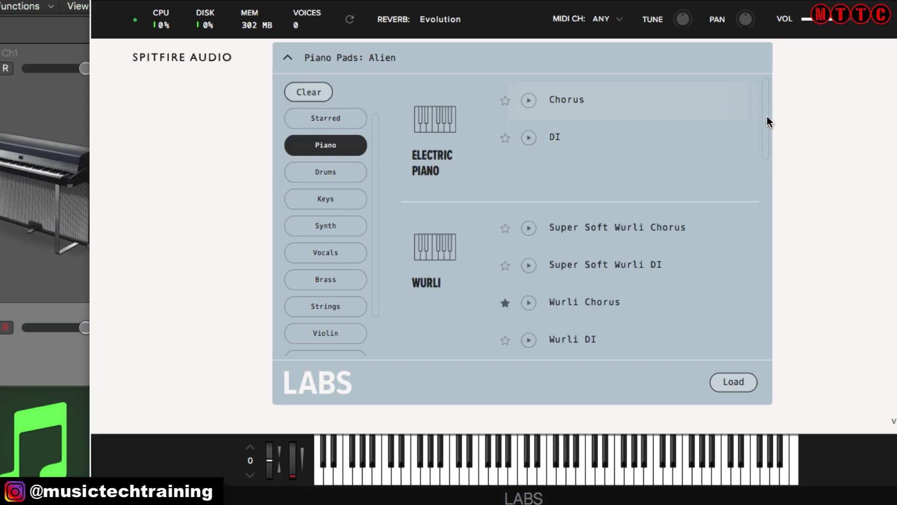
pyautogui.moveTo(765, 118); pyautogui.dragTo(767, 227)
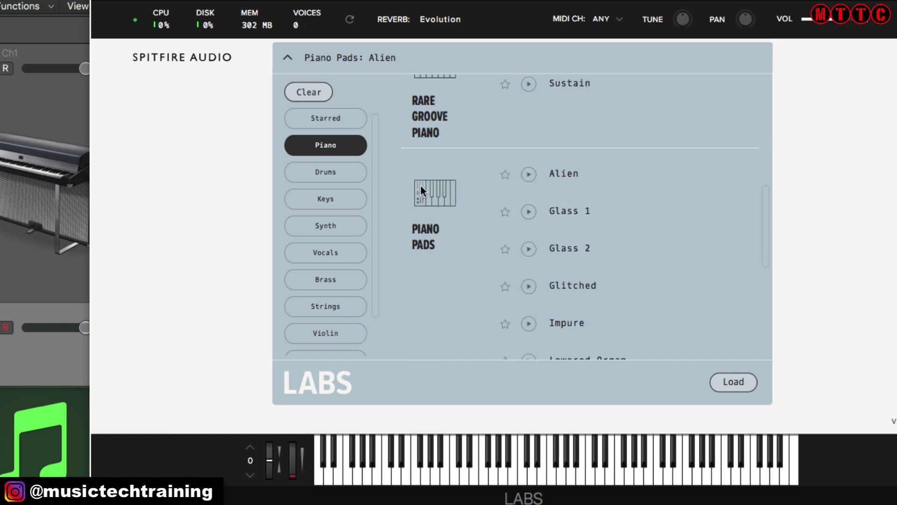
pyautogui.click(528, 174)
pyautogui.click(737, 382)
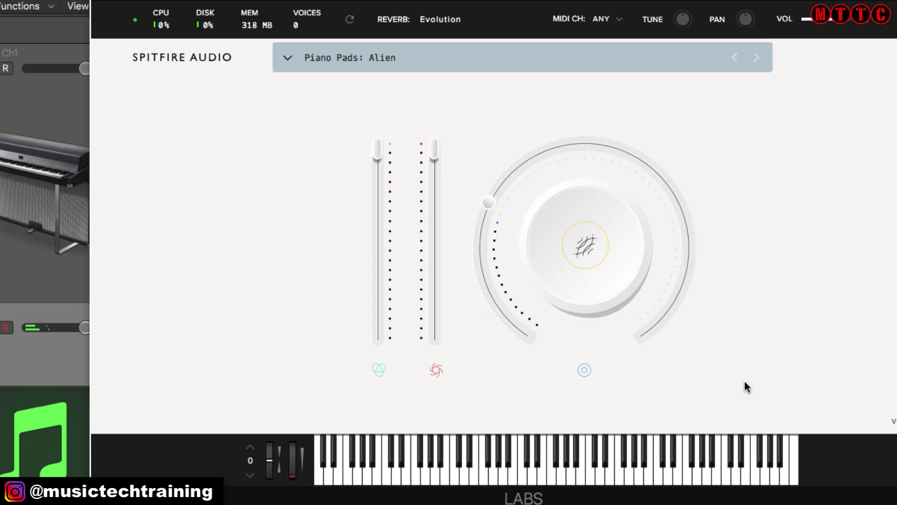
pyautogui.click(618, 477)
pyautogui.moveTo(651, 484); pyautogui.dragTo(775, 467)
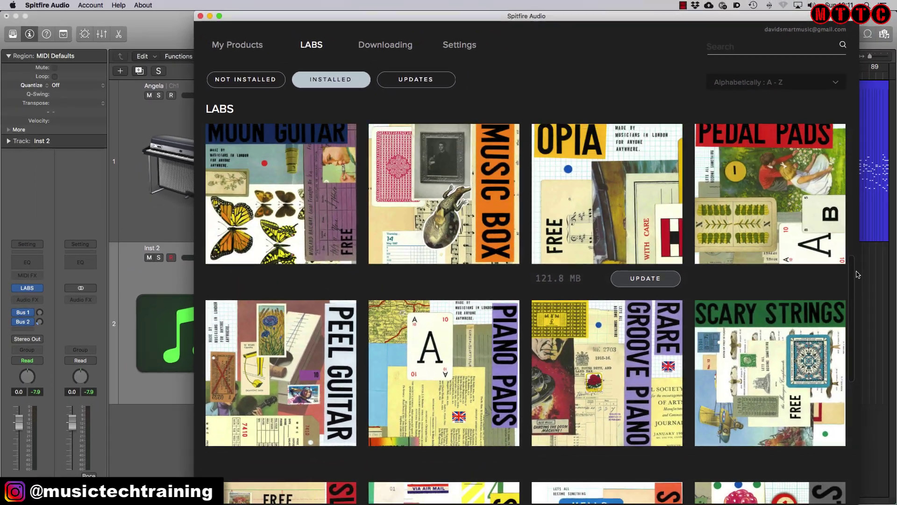
# Step: Switch back to the Spitfire Audio app and review the installed LABS collection through to the end of the list
pyautogui.scroll(3, 861, 246)
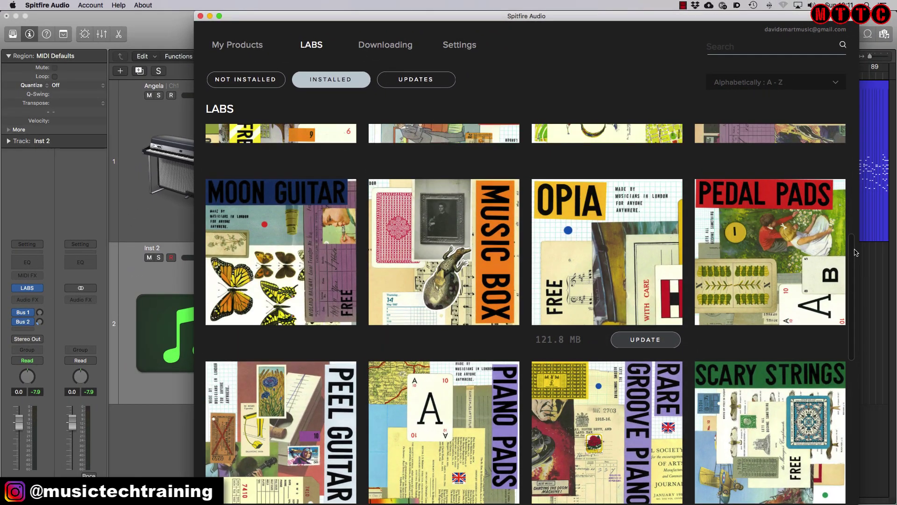
pyautogui.scroll(5, 863, 246)
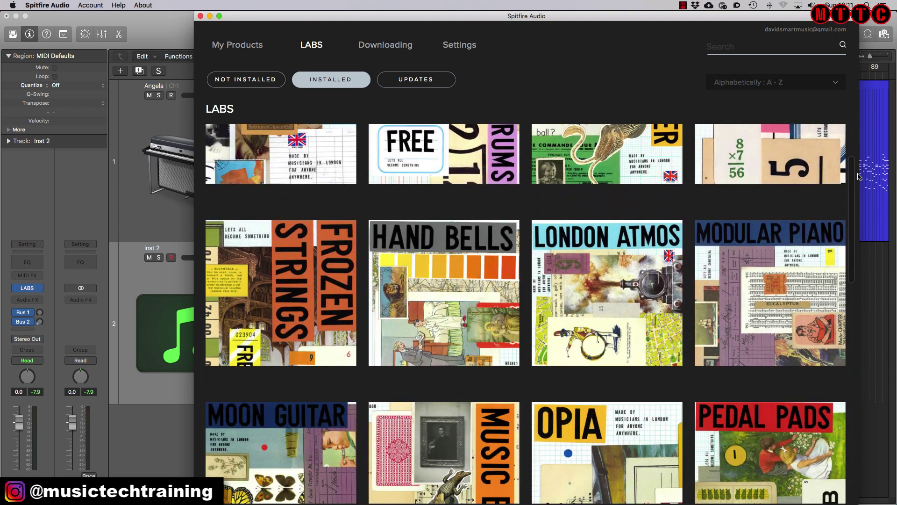
pyautogui.moveTo(859, 176); pyautogui.dragTo(848, 315)
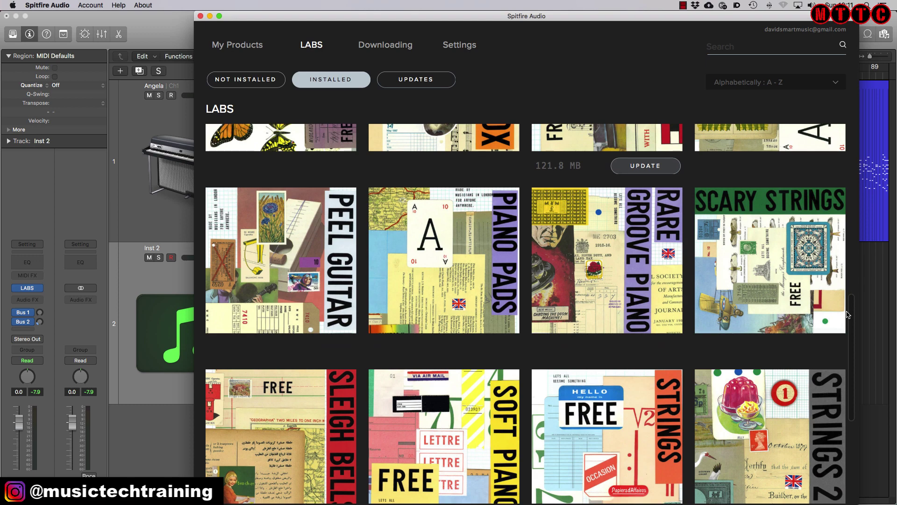
pyautogui.scroll(-1, 854, 308)
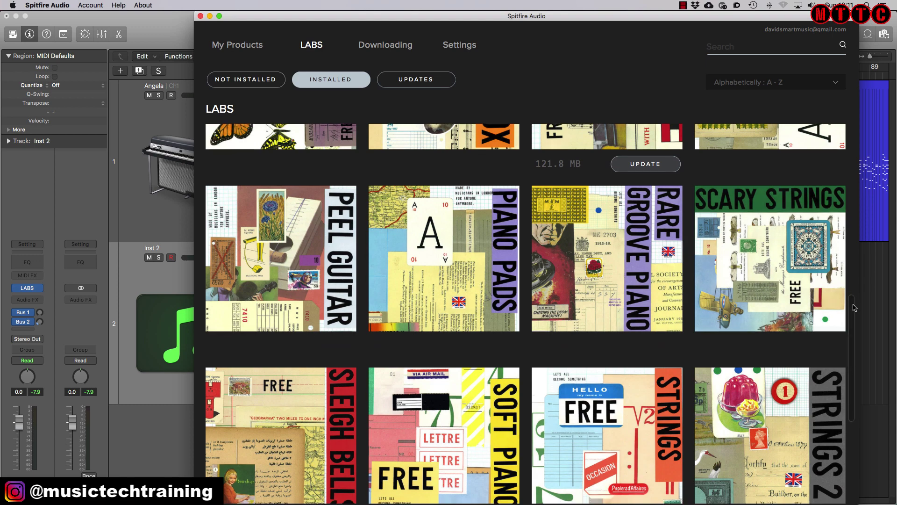
pyautogui.scroll(-1, 855, 308)
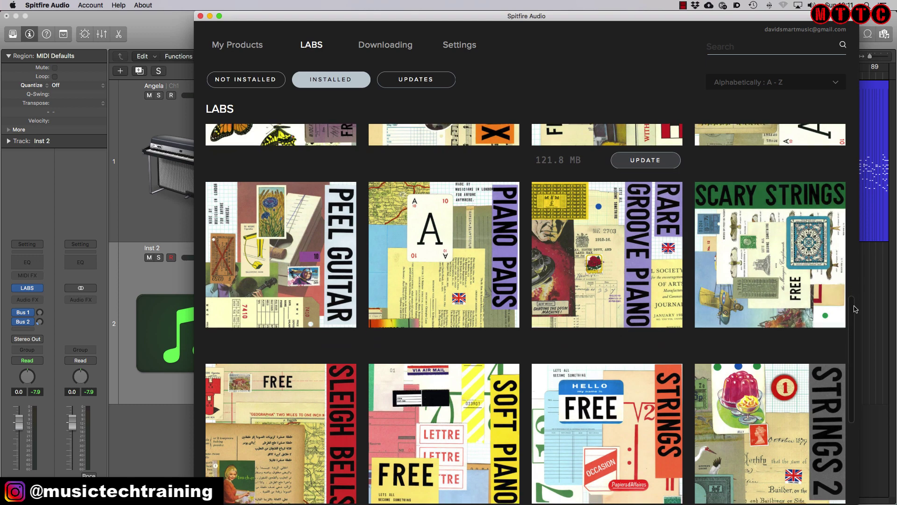
pyautogui.moveTo(855, 309); pyautogui.dragTo(863, 398)
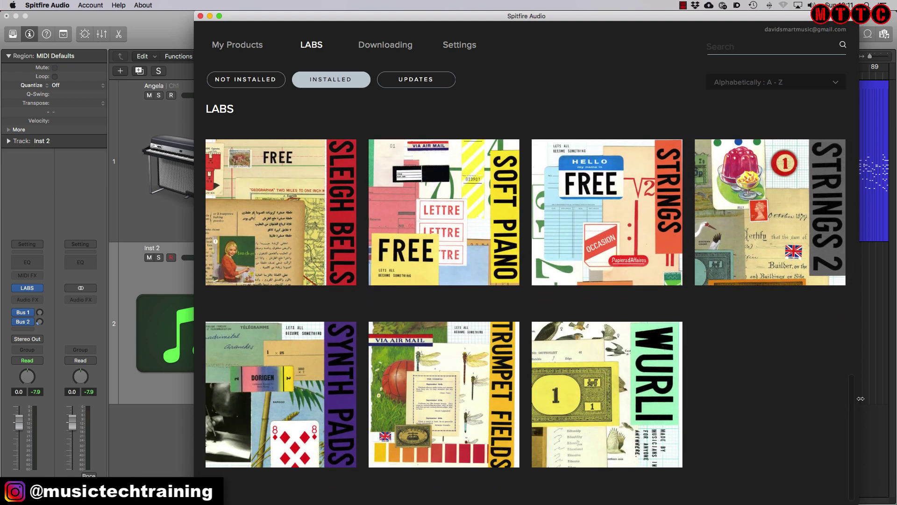